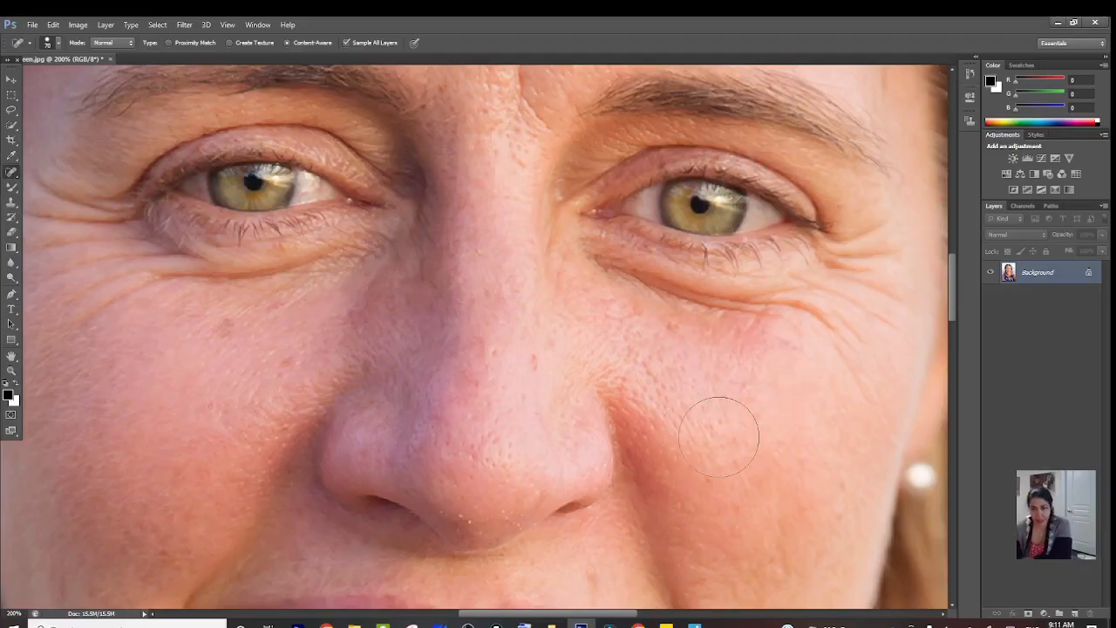
# - Try to heal the pores on the cheek beside the nose with the Spot Healing Brush
pyautogui.moveTo(718, 436)
pyautogui.mouseDown()
pyautogui.moveTo(706, 437)
pyautogui.moveTo(717, 410)
pyautogui.moveTo(712, 441)
pyautogui.mouseUp()
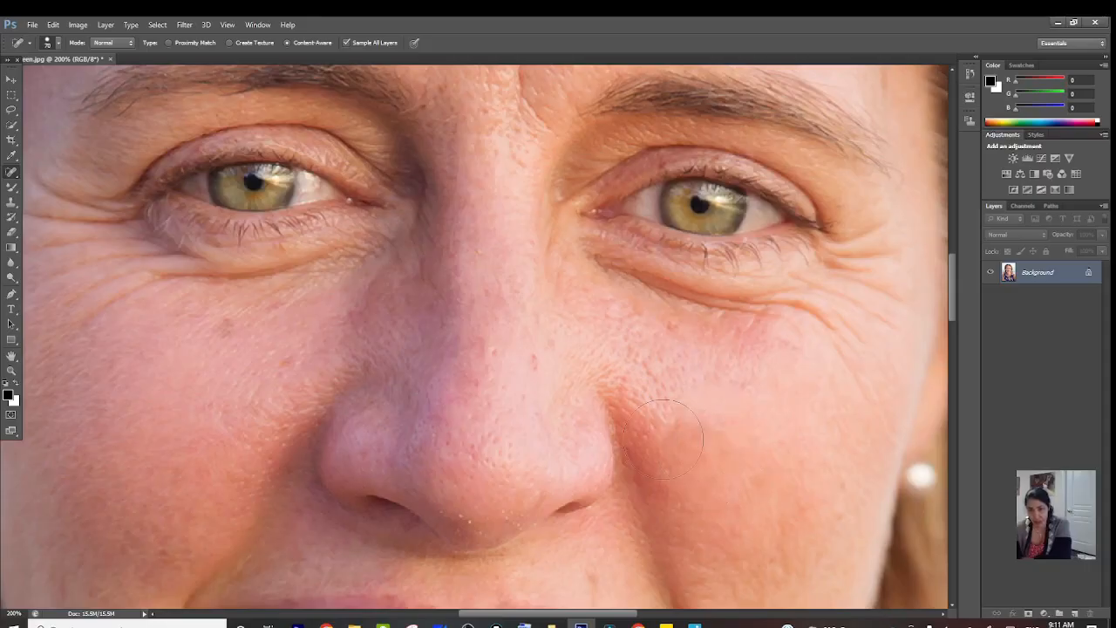
pyautogui.moveTo(691, 414)
pyautogui.mouseDown()
pyautogui.moveTo(679, 410)
pyautogui.moveTo(715, 417)
pyautogui.moveTo(674, 419)
pyautogui.moveTo(696, 411)
pyautogui.moveTo(691, 419)
pyautogui.mouseUp()
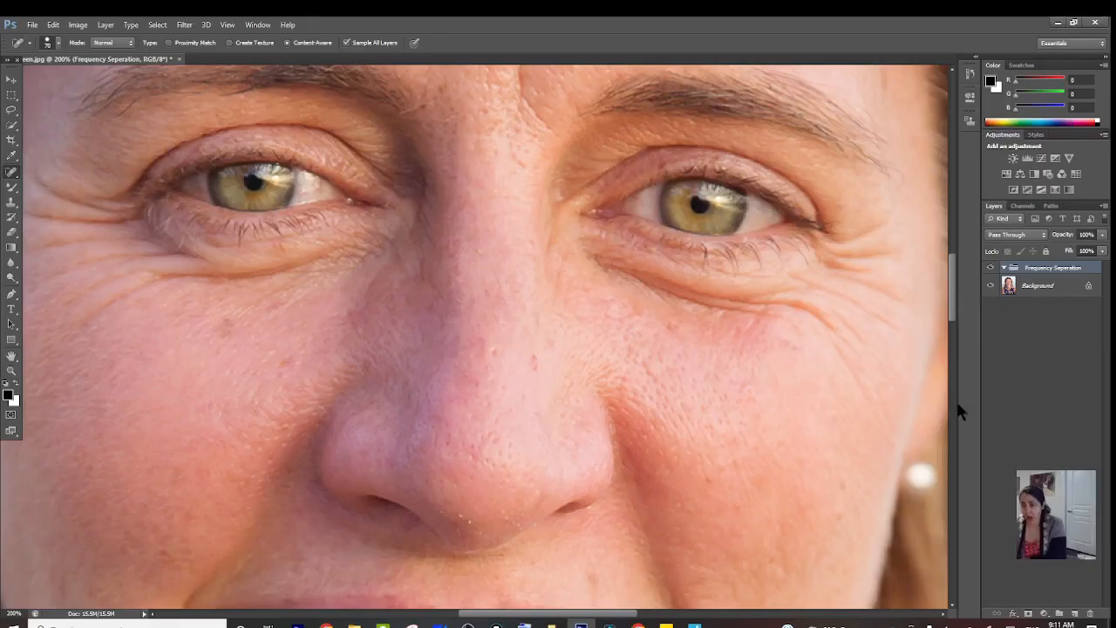
# - Duplicate the Background layer and add two empty layers above the copy
pyautogui.click(1048, 296)
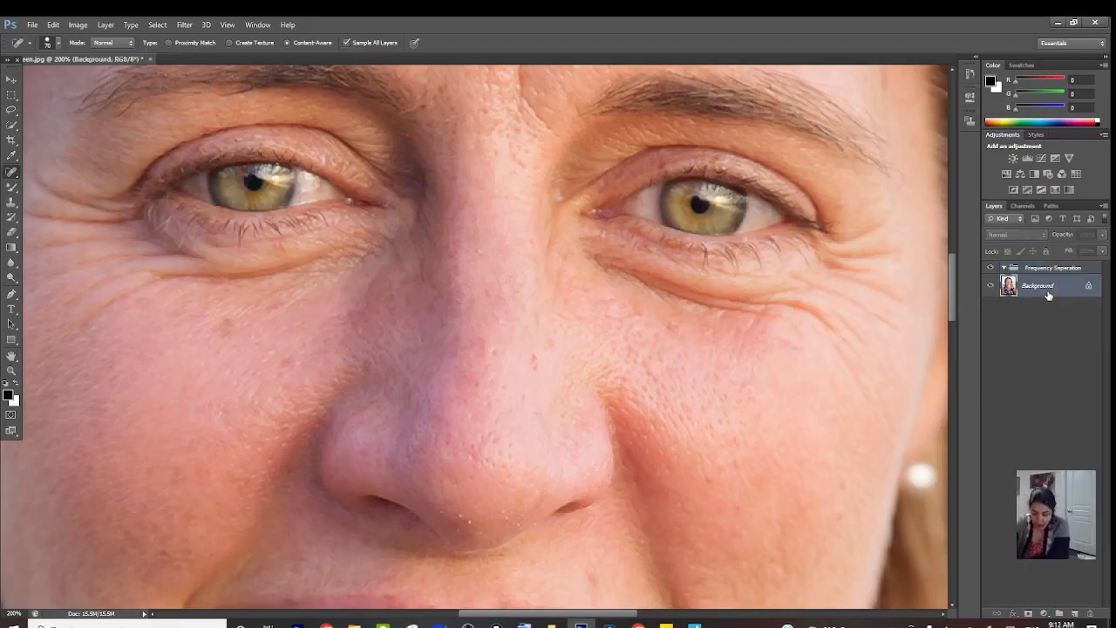
pyautogui.hotkey('ctrl', 'j')
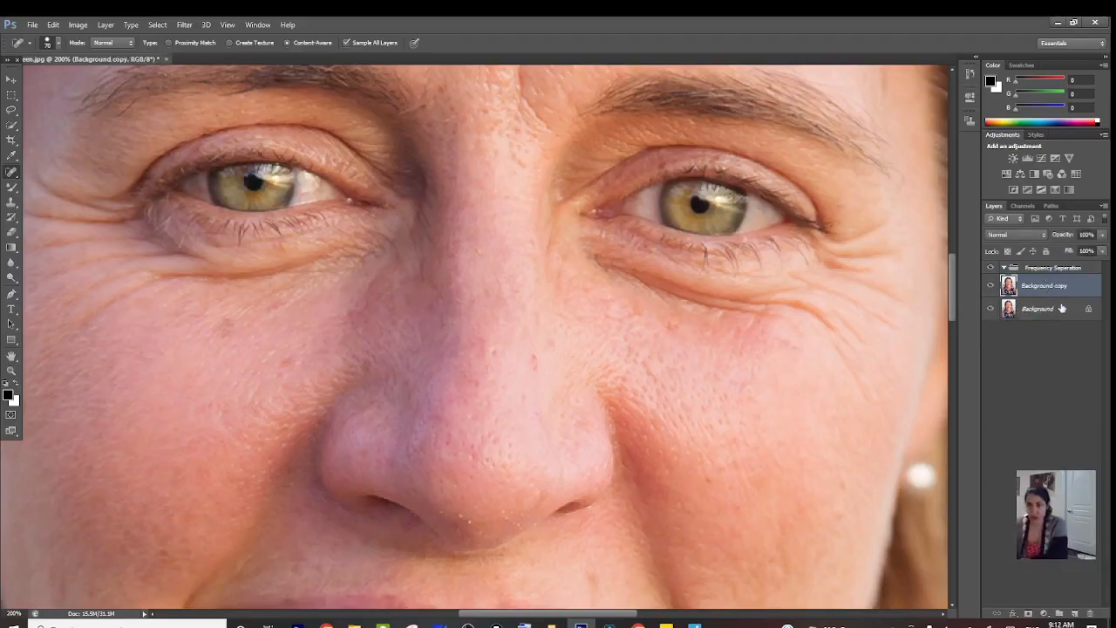
pyautogui.click(1076, 613)
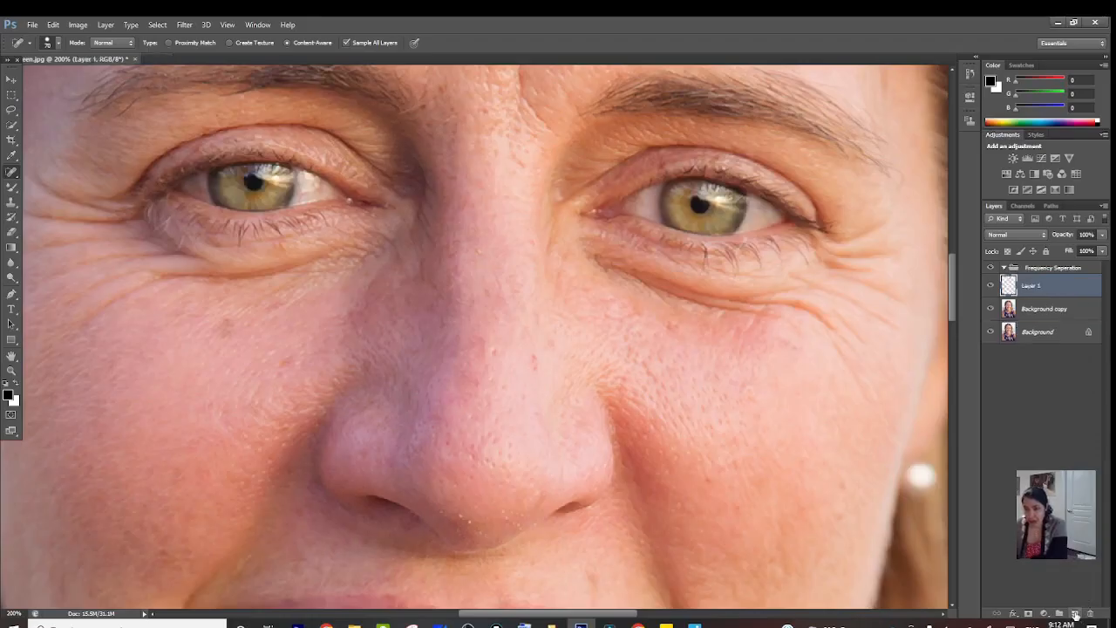
pyautogui.click(1076, 613)
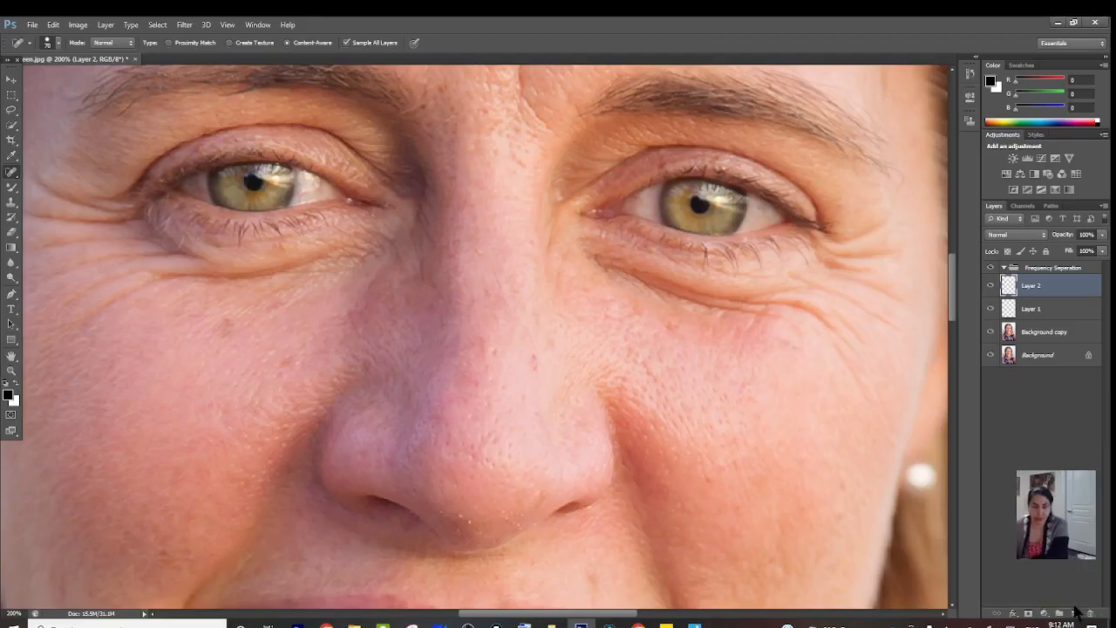
# - Hide the original Background layer and stamp the visible layers onto Layer 2
pyautogui.click(990, 355)
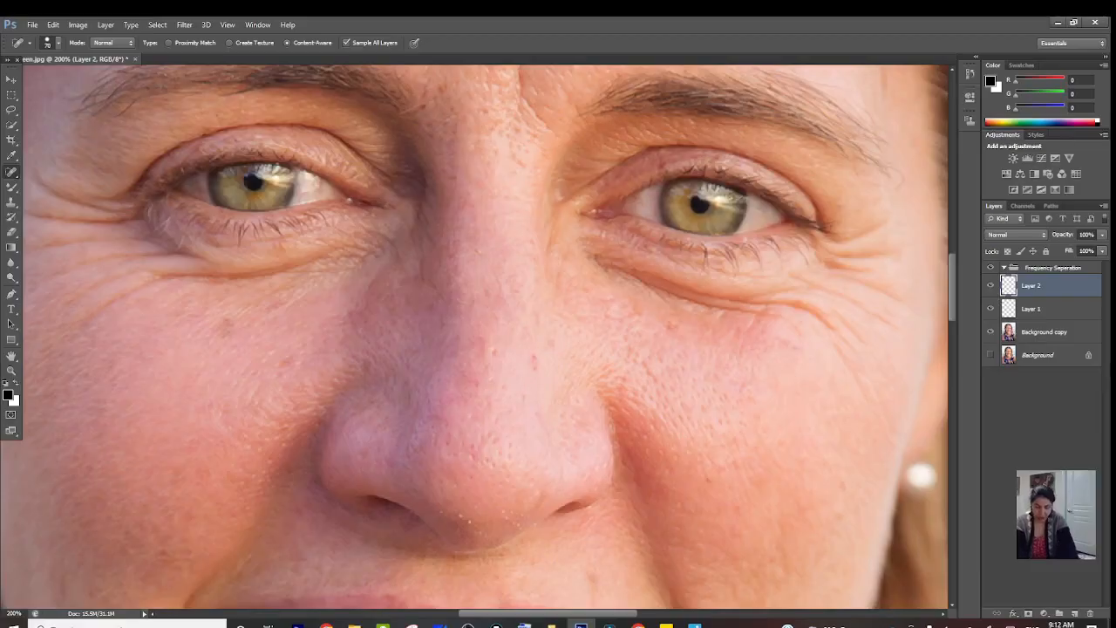
pyautogui.hotkey('ctrl', 'alt', 'shift', 'e')
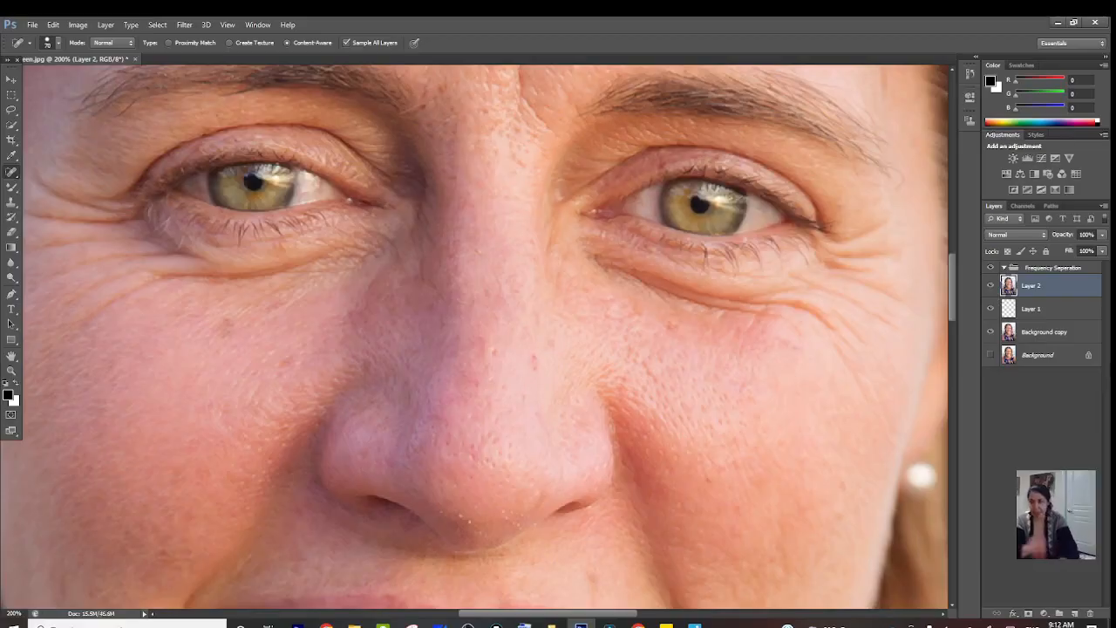
# - Rename Layer 2 as "Low Frequency Color Tone"
pyautogui.doubleClick(1030, 287)
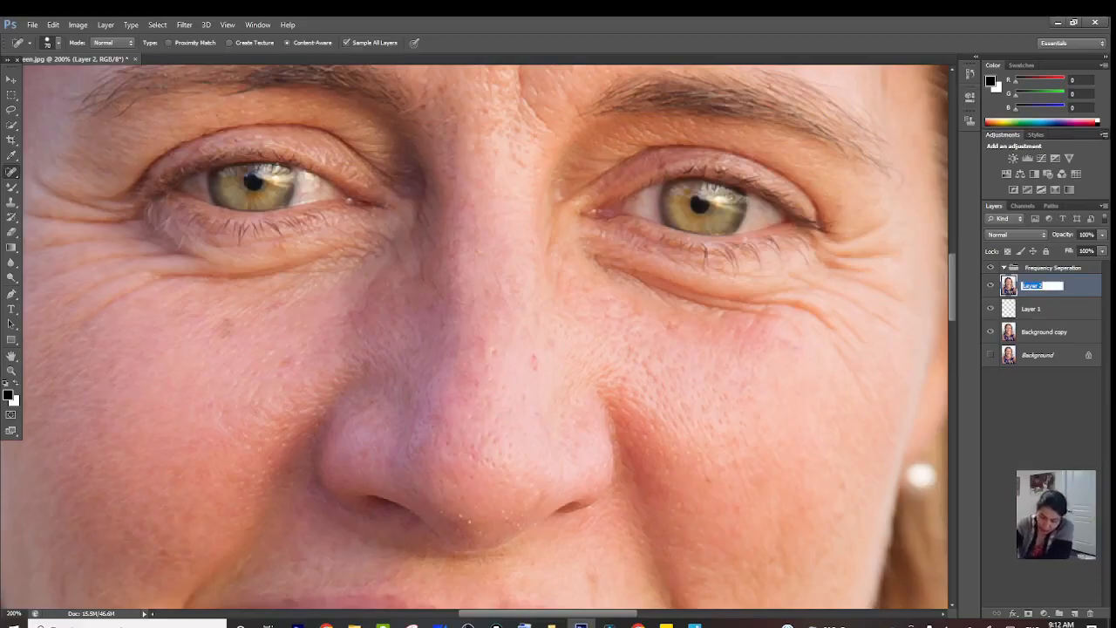
pyautogui.write('Lo')
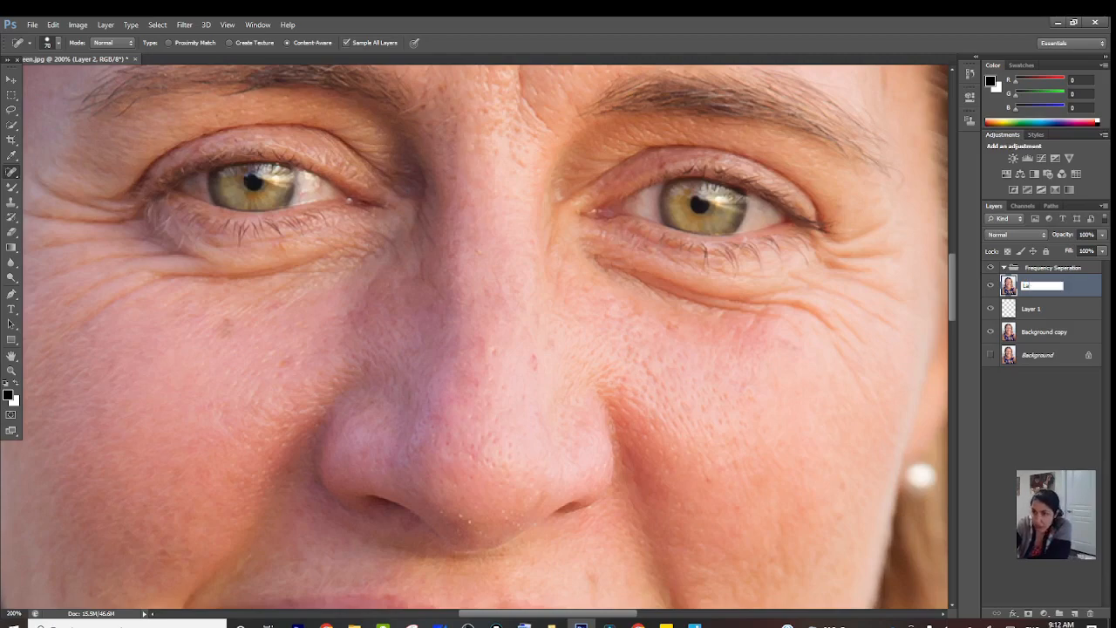
pyautogui.press('BackSpace')
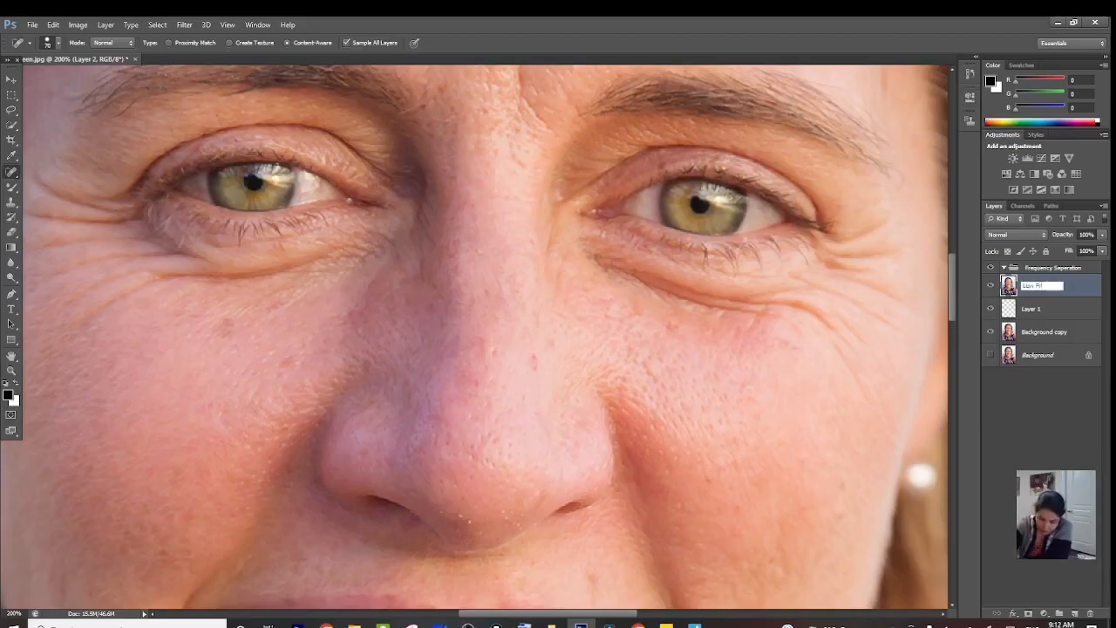
pyautogui.write('ow Frequency')
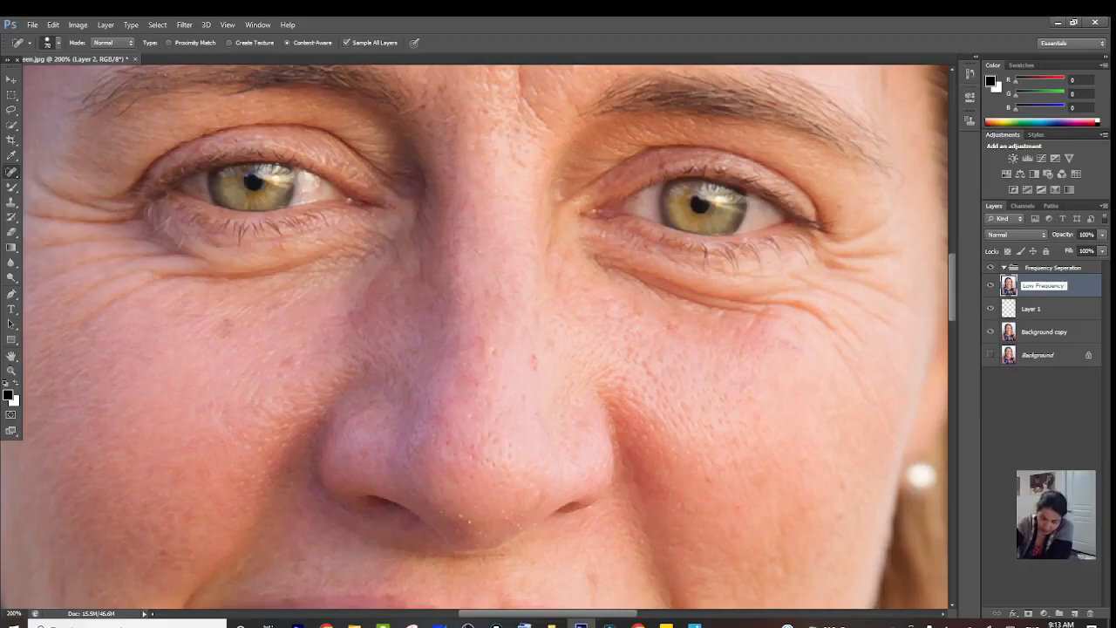
pyautogui.write(' Col')
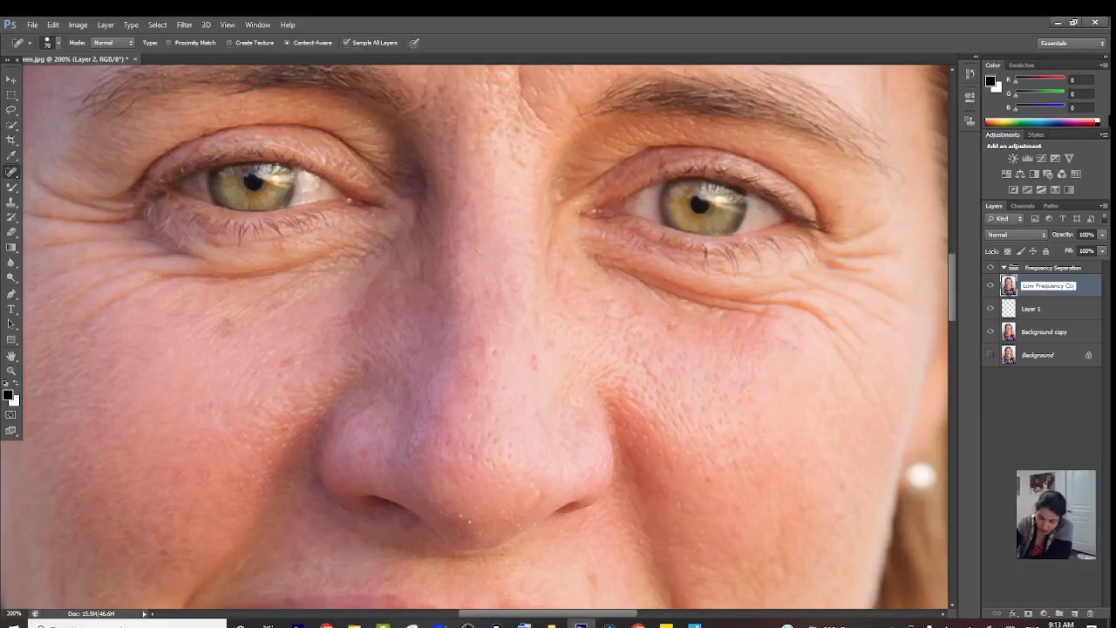
pyautogui.write('or Tone')
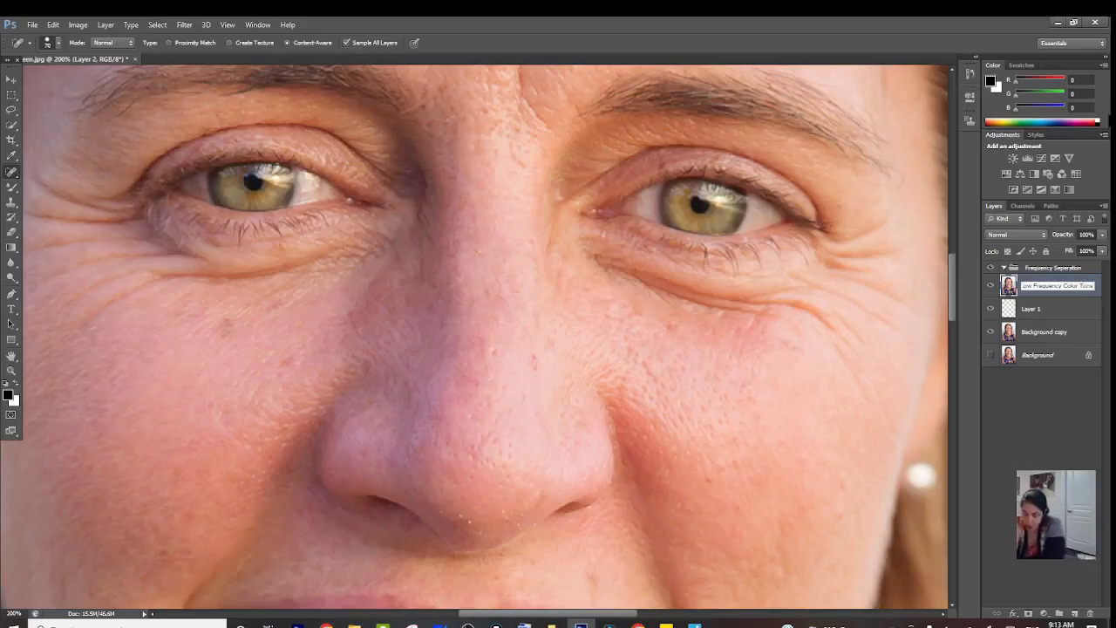
pyautogui.press('Return')
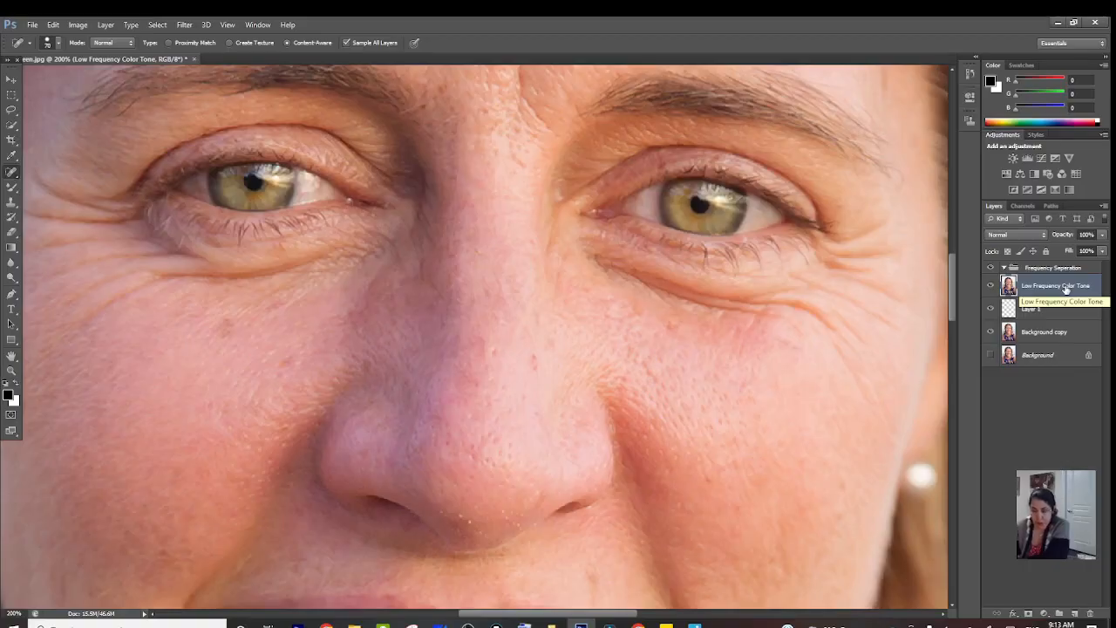
# - Duplicate the Low Frequency Color Tone layer and name the copy "High Frequency Texture"
pyautogui.moveTo(1066, 290); pyautogui.dragTo(1076, 615)
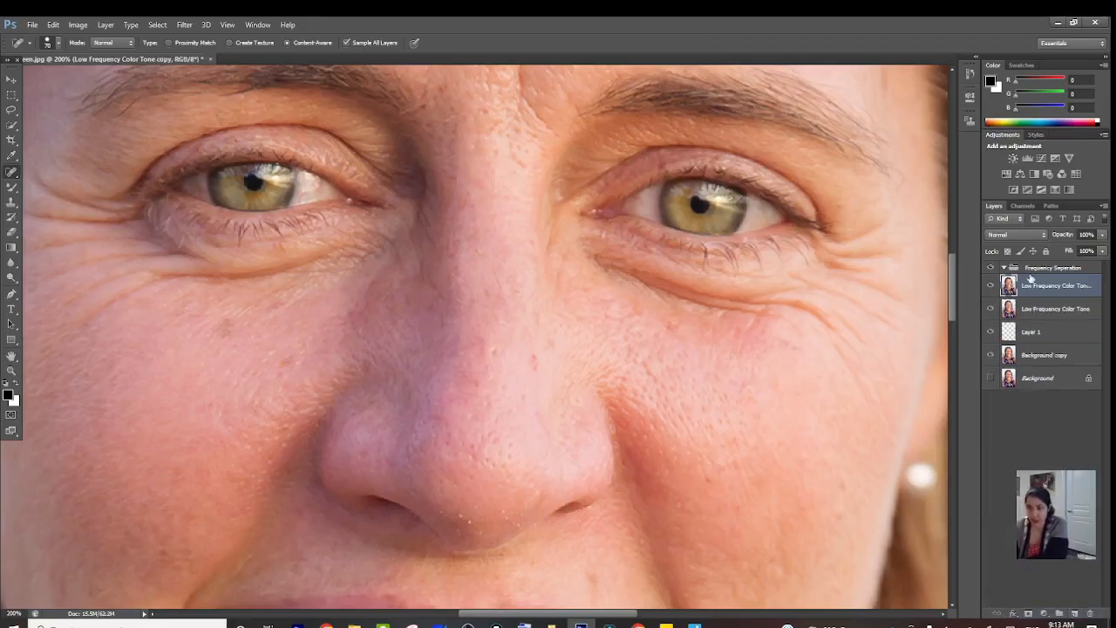
pyautogui.doubleClick(1036, 286)
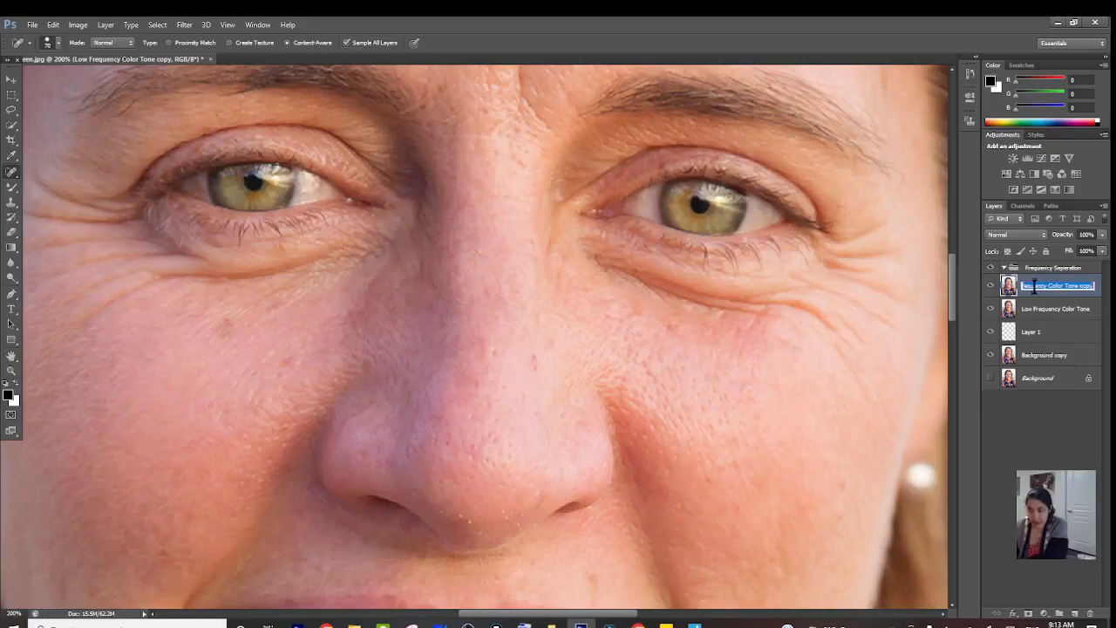
pyautogui.write('Hi')
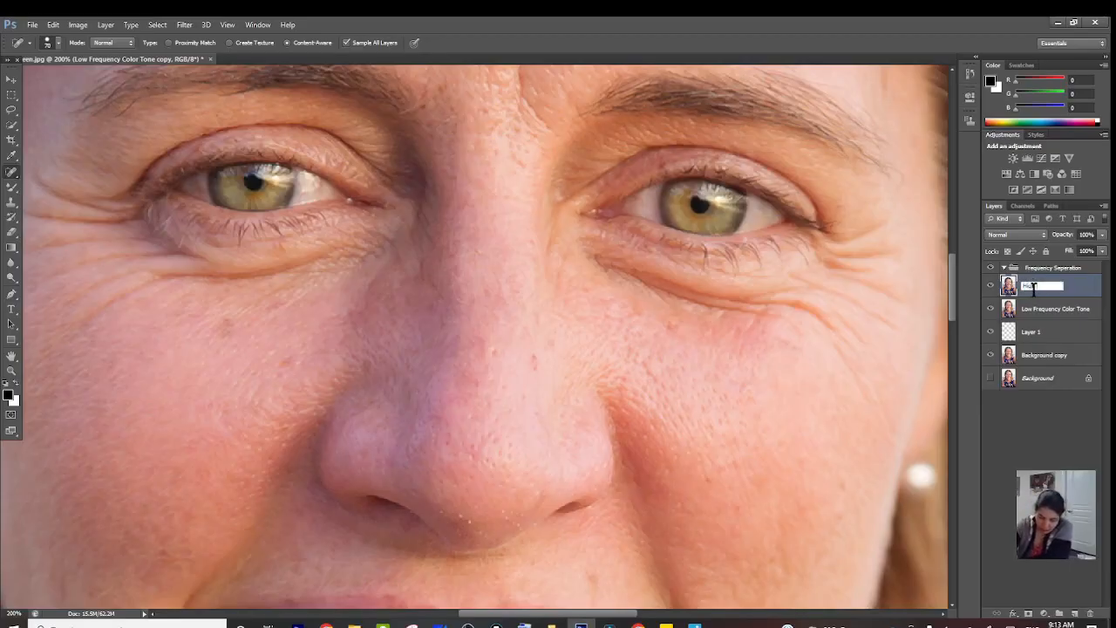
pyautogui.write('gh Frequency Texture')
pyautogui.press('Return')
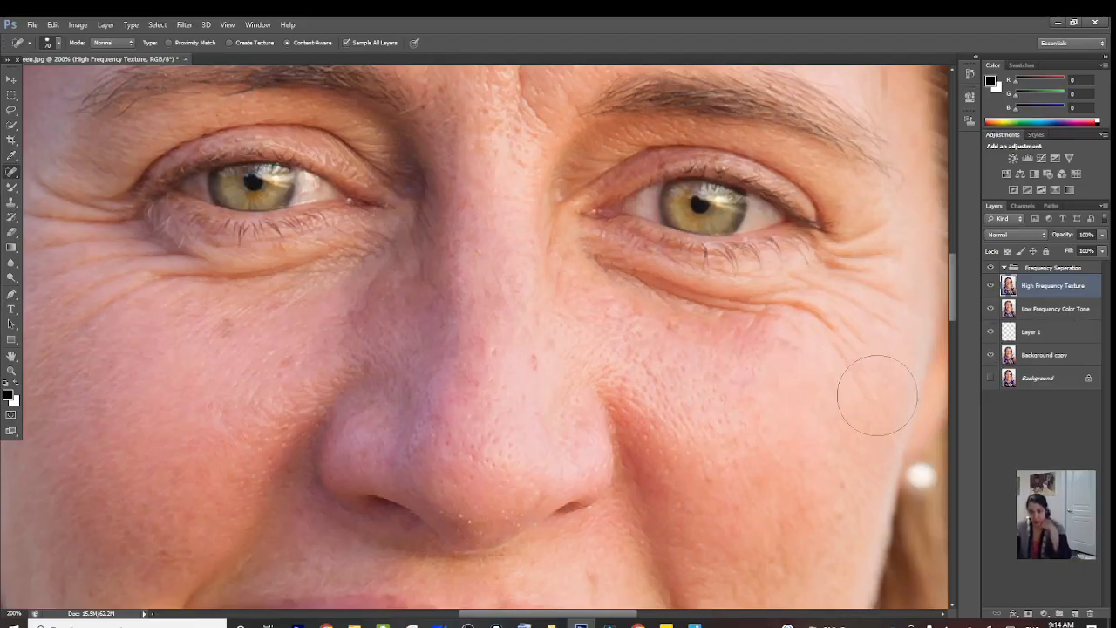
# - Hide the High Frequency Texture layer and apply a Median filter with an 8-pixel radius to the Low Frequency Color Tone layer
pyautogui.click(990, 285)
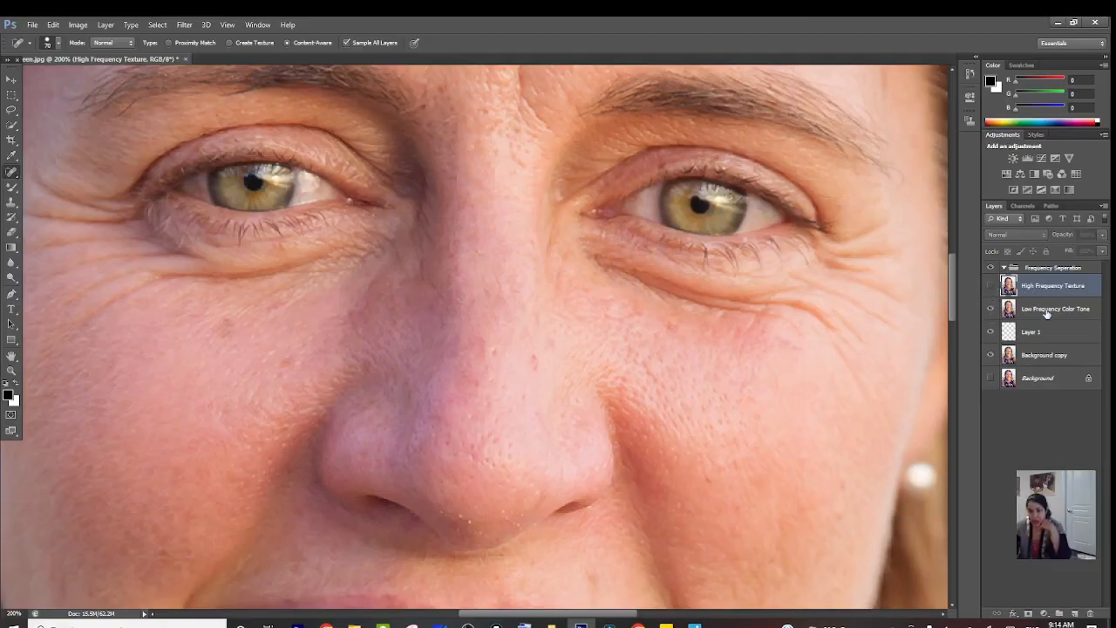
pyautogui.click(1047, 311)
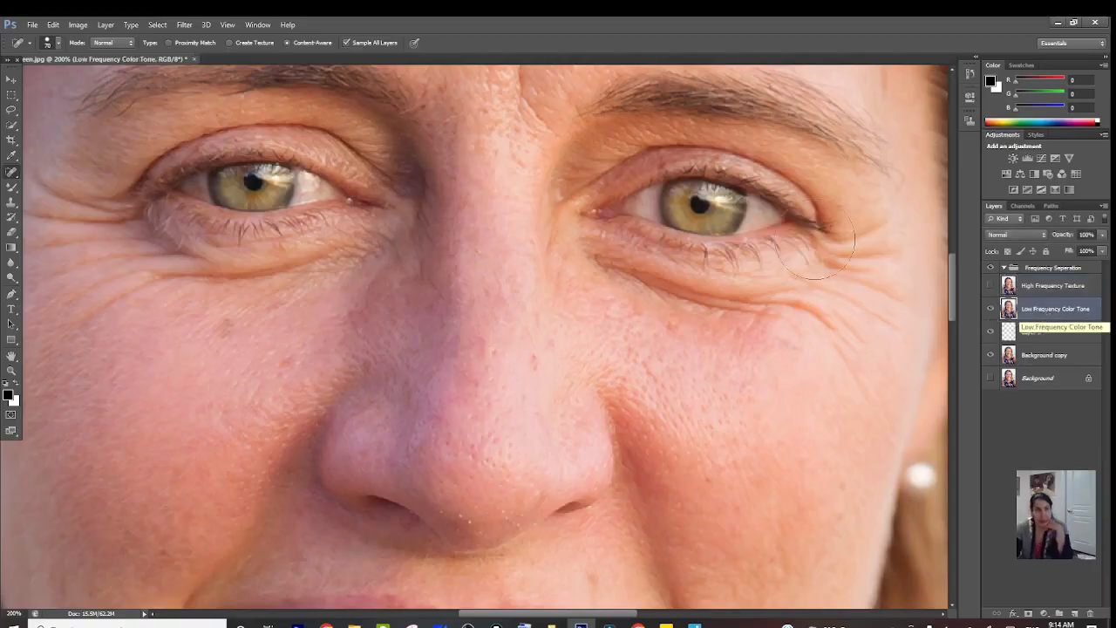
pyautogui.click(184, 24)
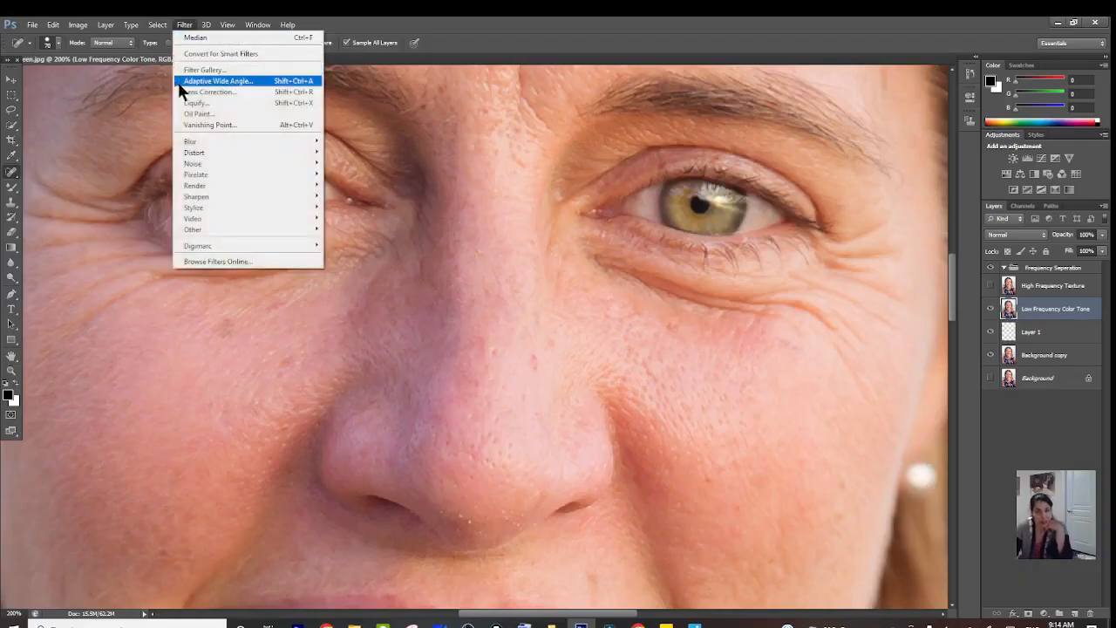
pyautogui.moveTo(212, 166)
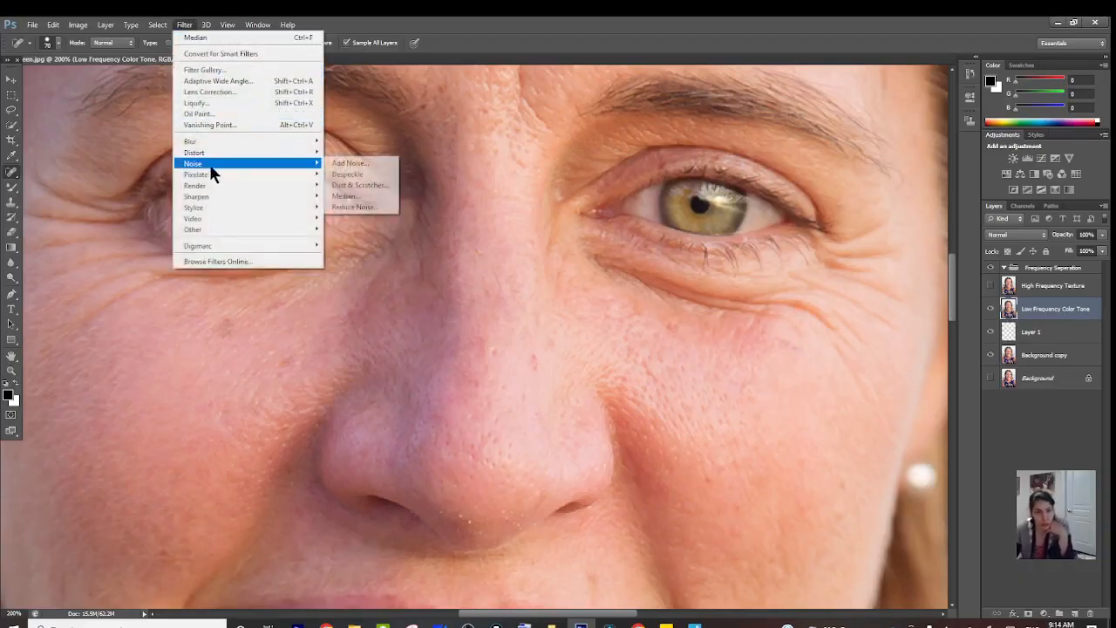
pyautogui.click(349, 196)
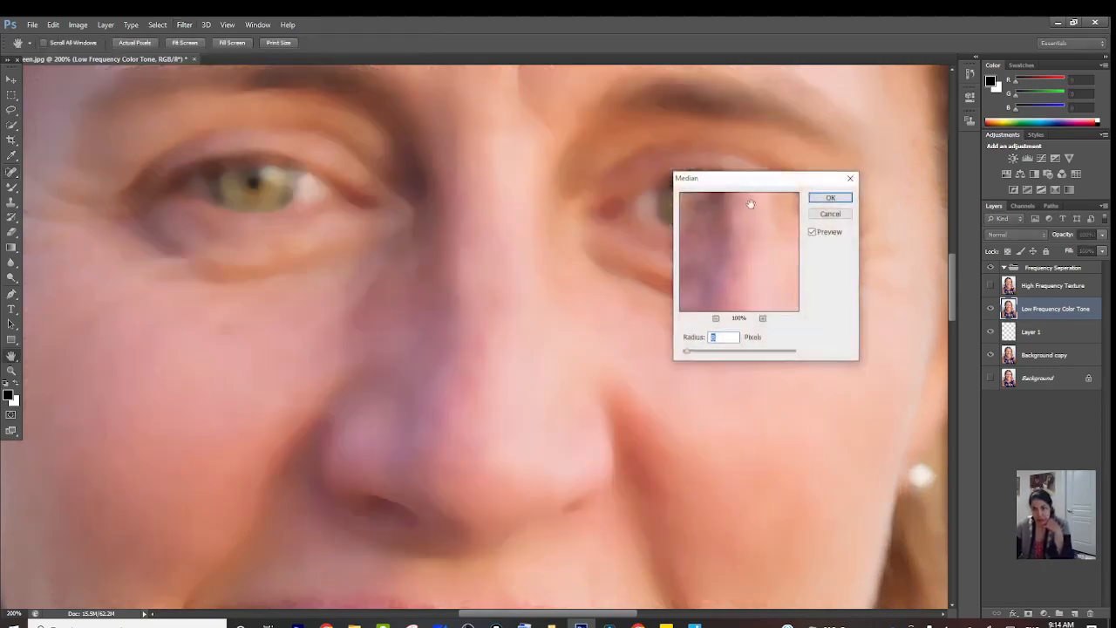
pyautogui.moveTo(760, 180); pyautogui.dragTo(782, 185)
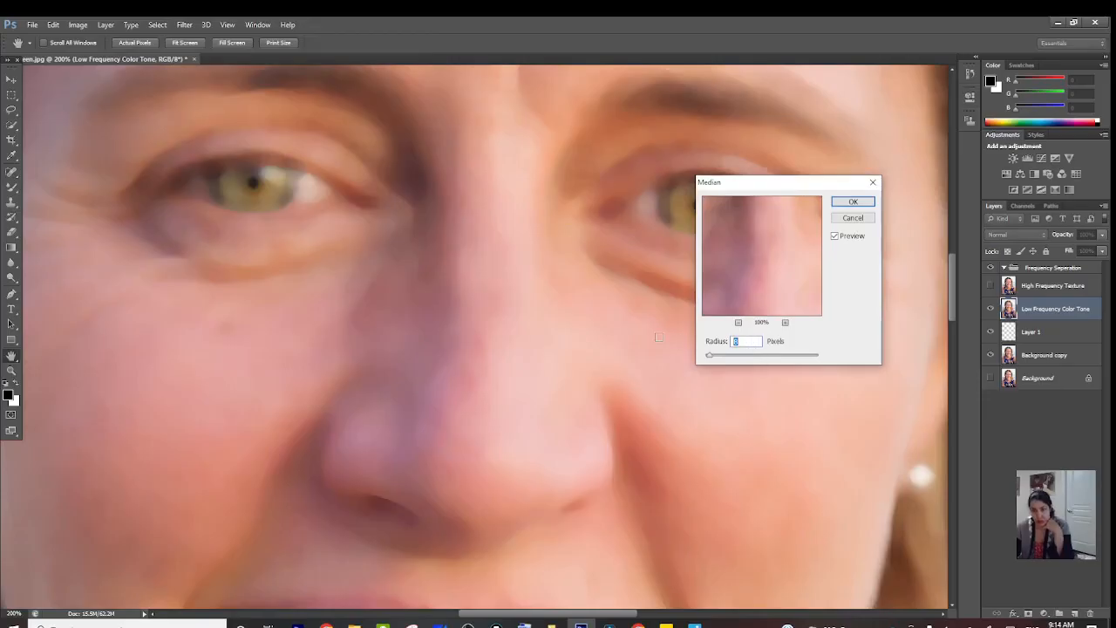
pyautogui.write('1')
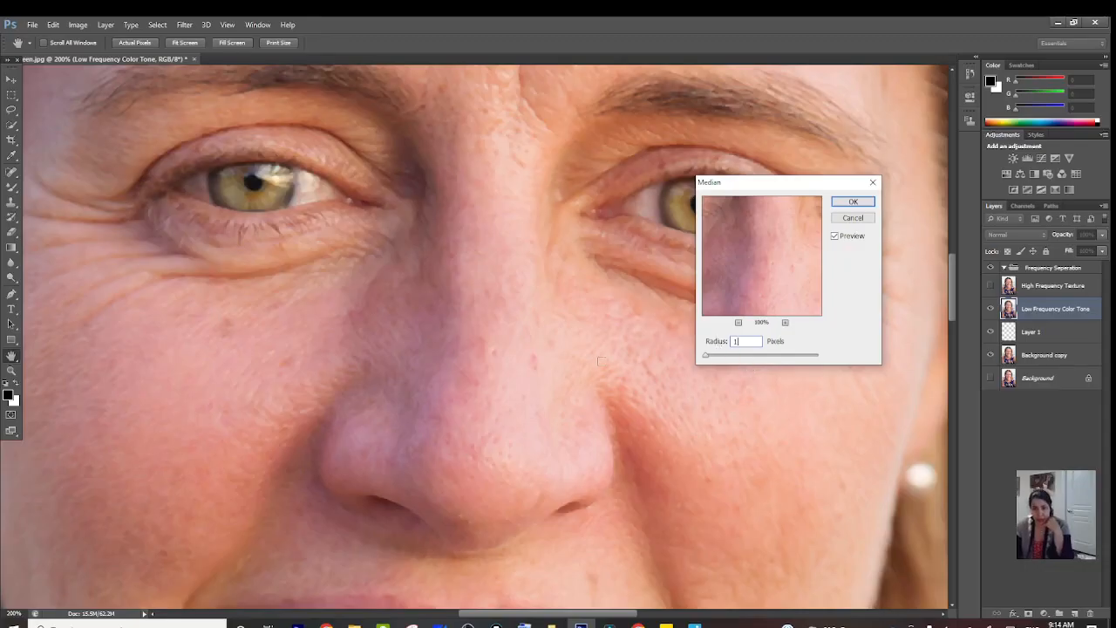
pyautogui.moveTo(742, 339); pyautogui.dragTo(730, 341)
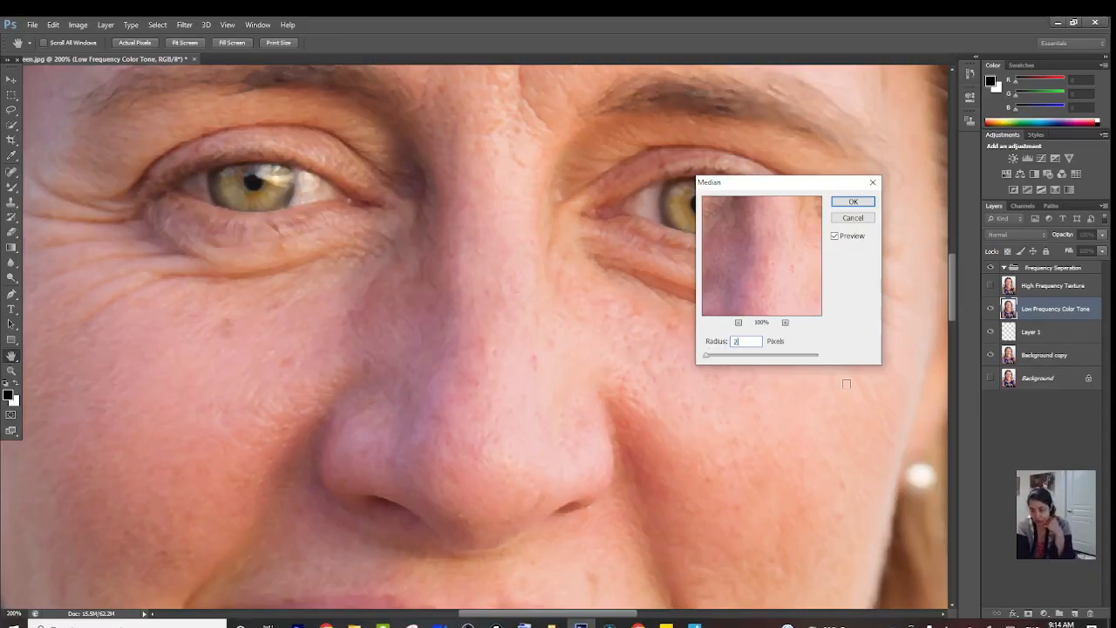
pyautogui.press('BackSpace')
pyautogui.write('3')
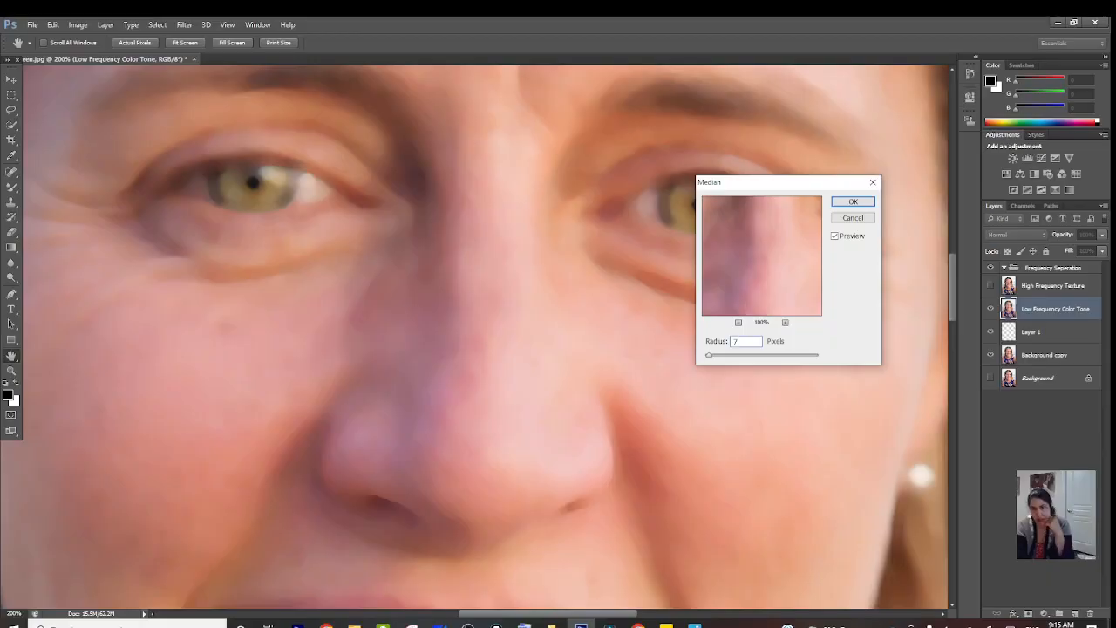
pyautogui.press('BackSpace')
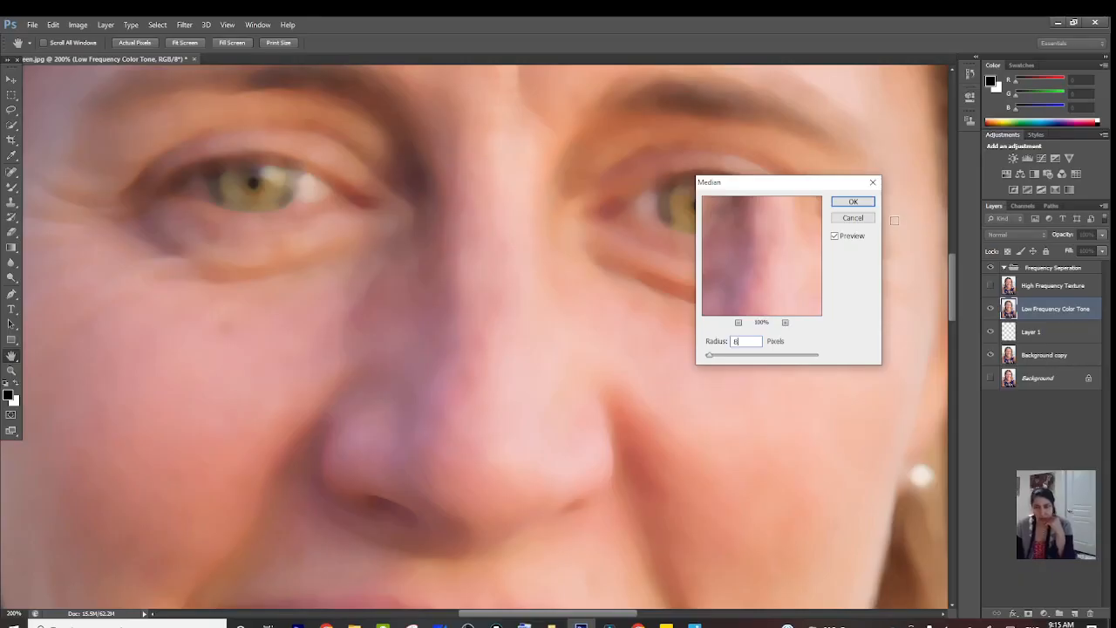
pyautogui.click(853, 201)
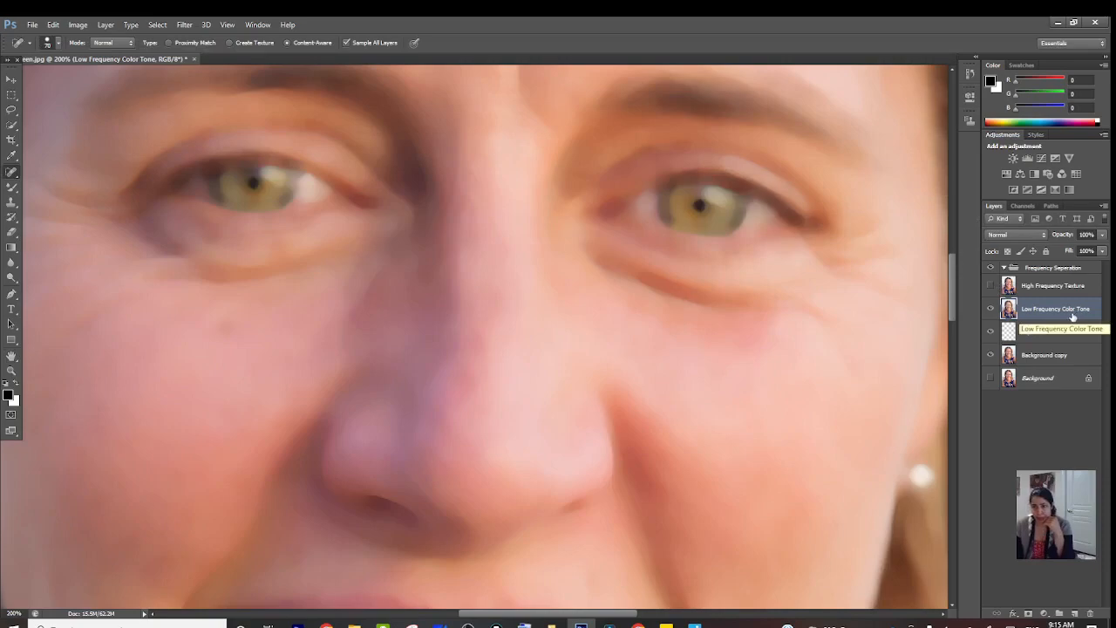
# - Apply the same Median filter once more to the Low Frequency Color Tone layer
pyautogui.click(184, 26)
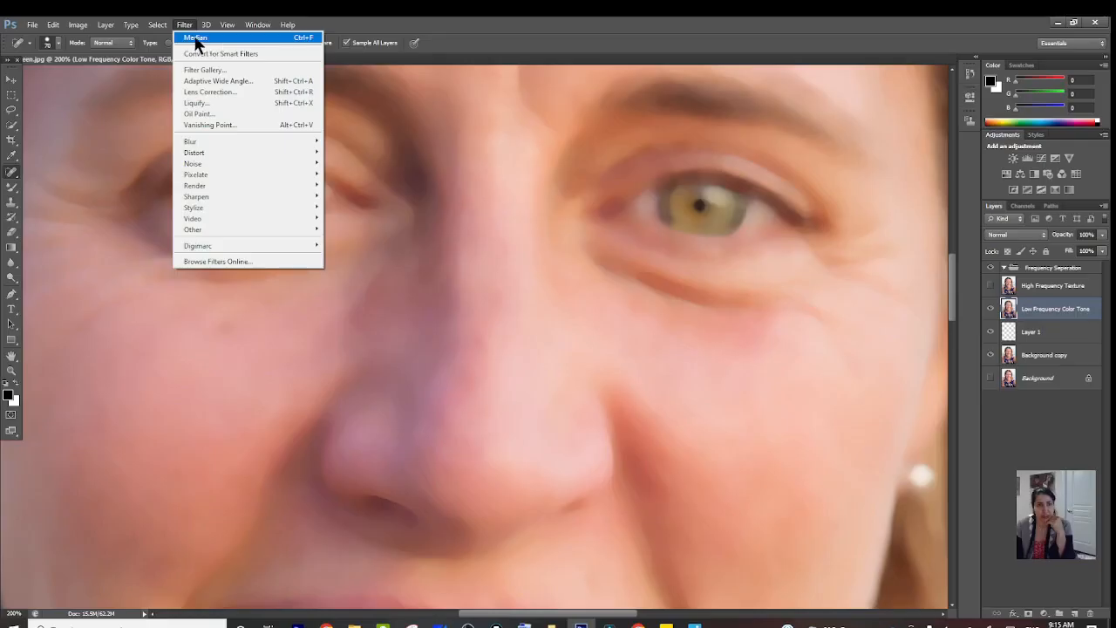
pyautogui.click(195, 39)
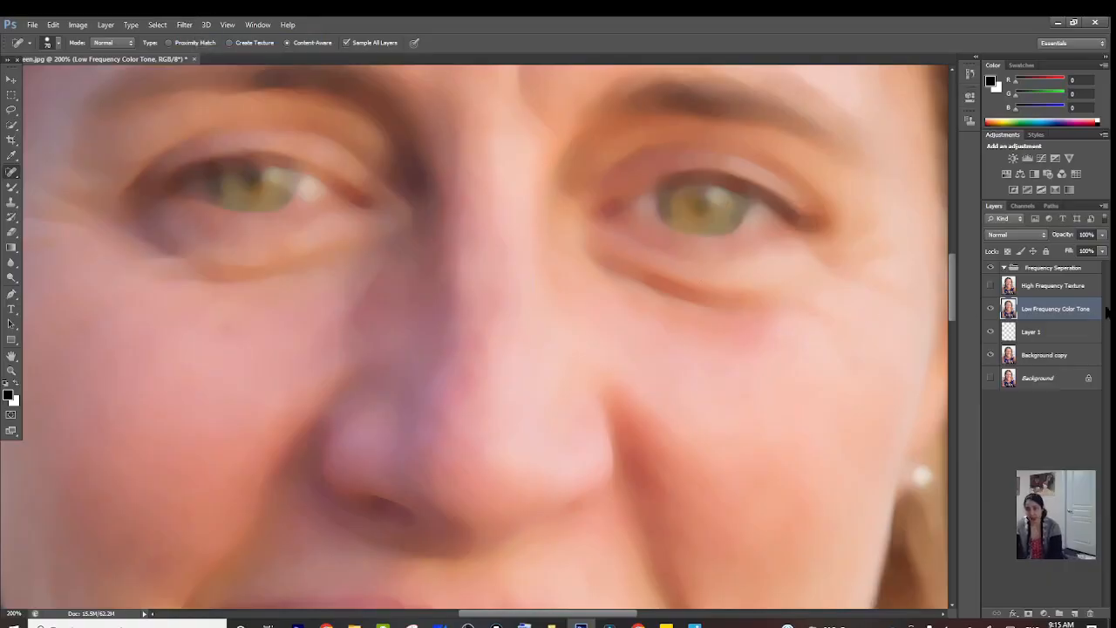
# - Show the High Frequency Texture layer and apply the Low Frequency Color Tone layer to it with Apply Image, using Subtract, scale 2 and offset 128
pyautogui.click(991, 286)
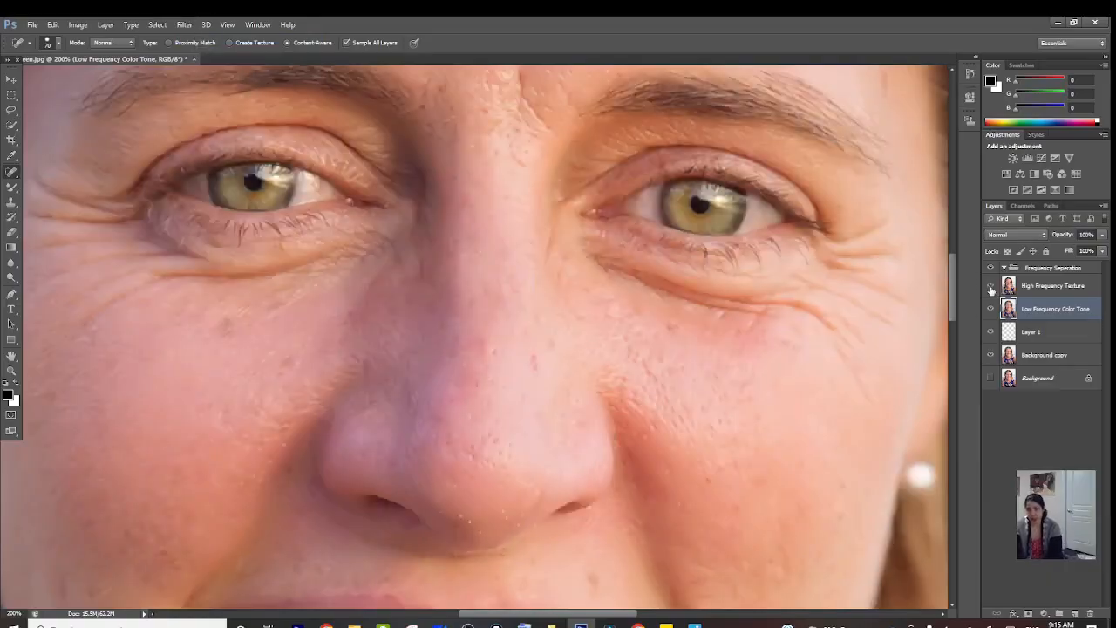
pyautogui.click(1055, 287)
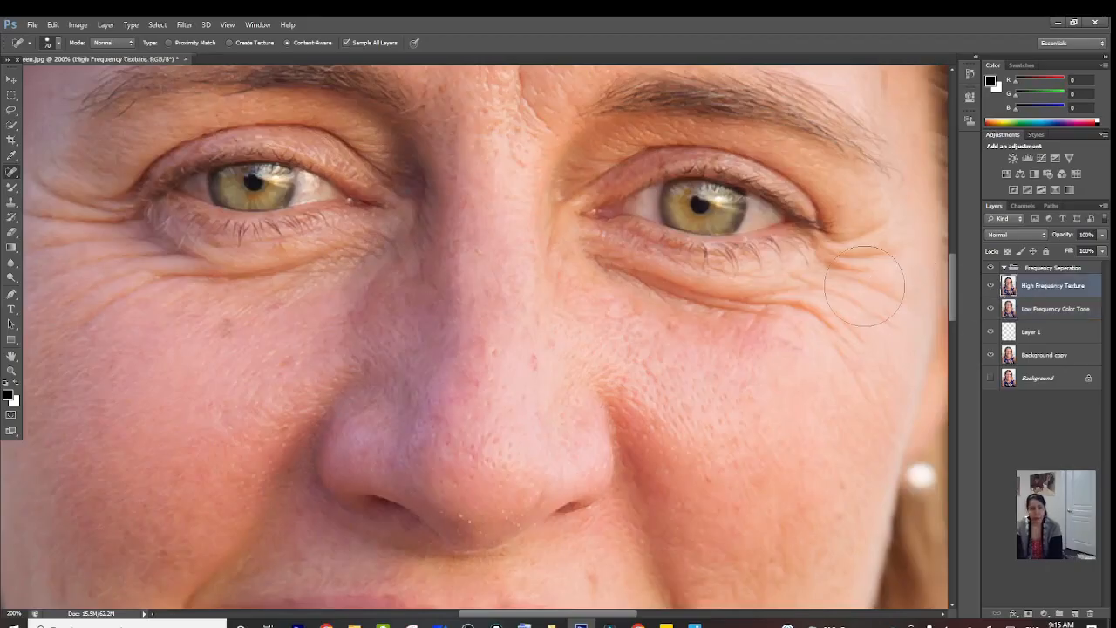
pyautogui.click(77, 26)
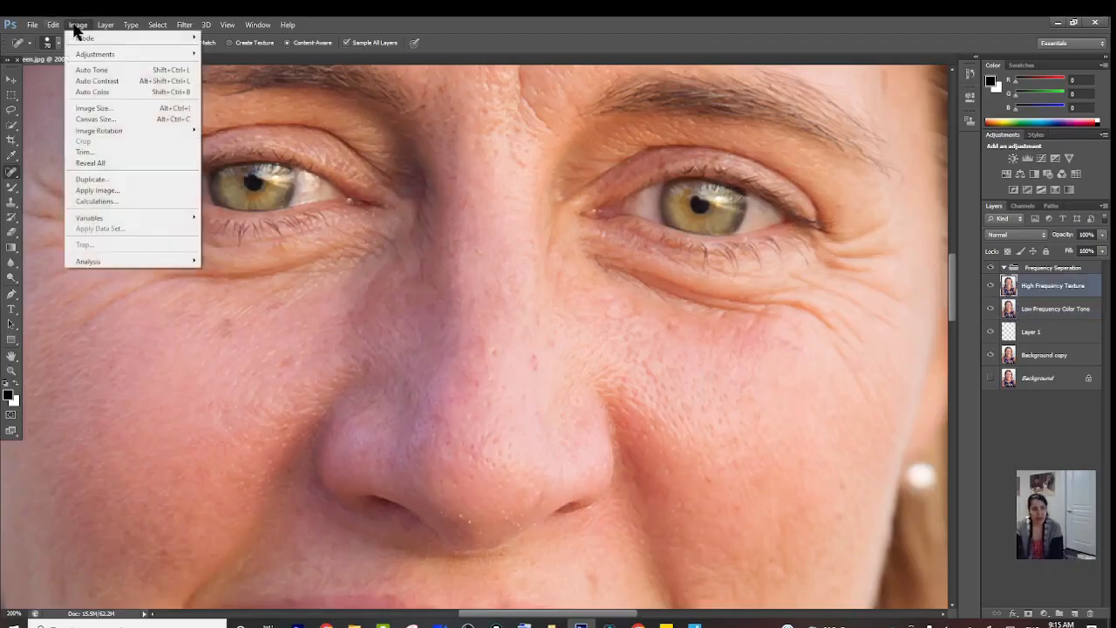
pyautogui.click(100, 191)
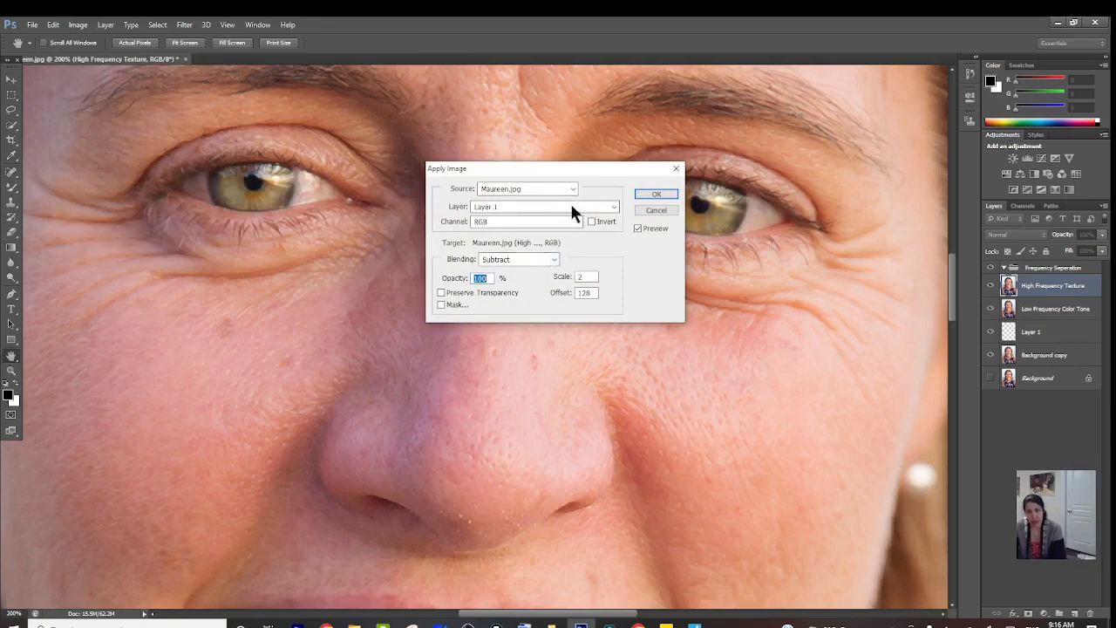
pyautogui.click(613, 204)
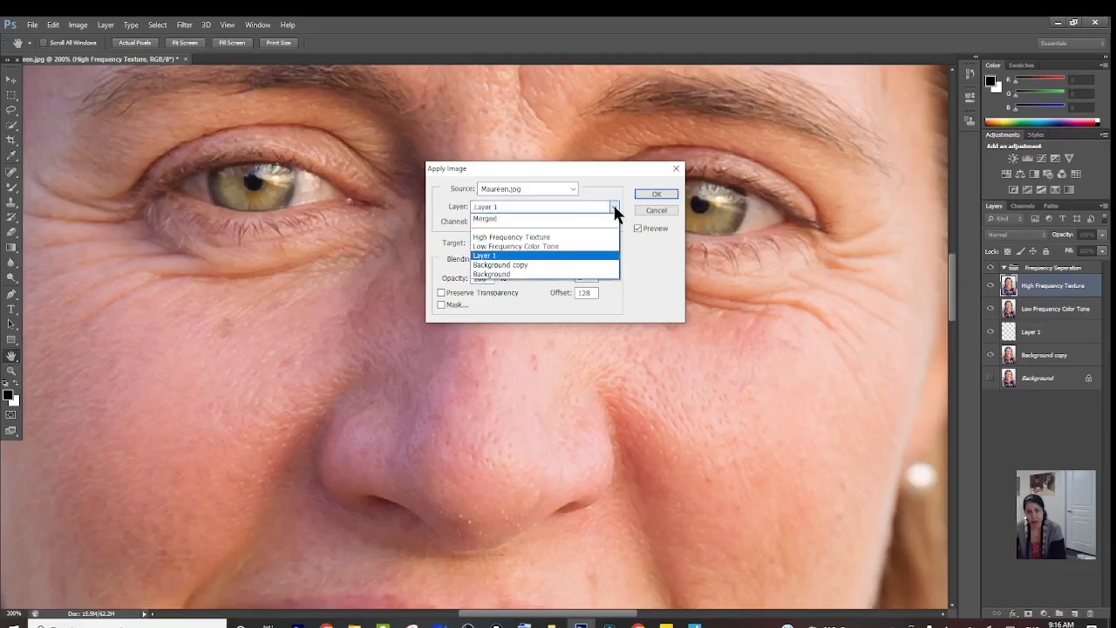
pyautogui.click(535, 246)
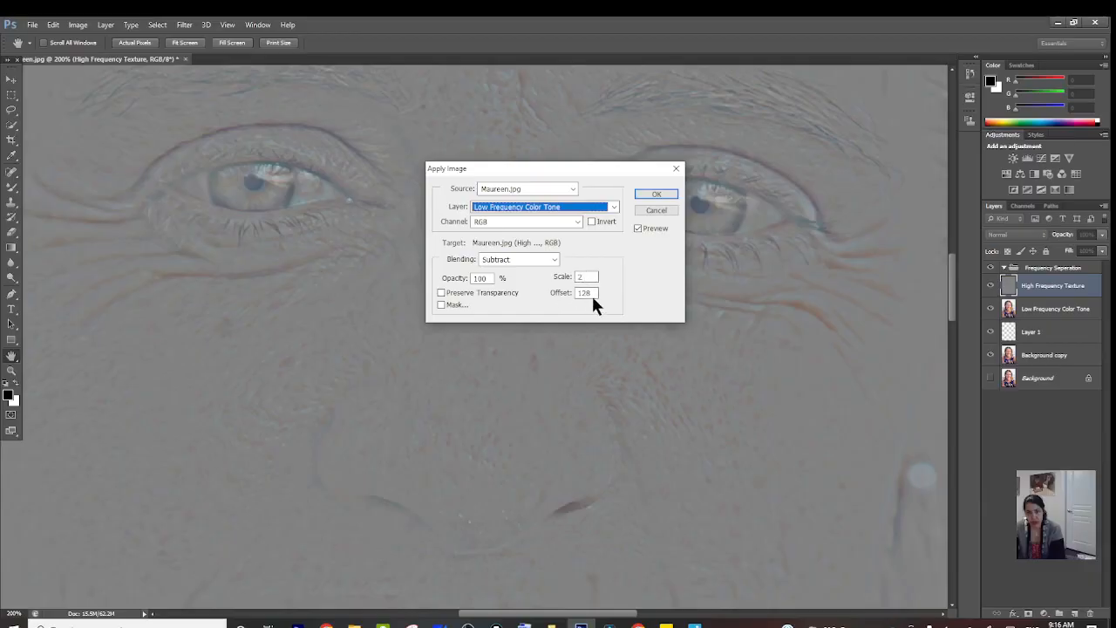
pyautogui.click(663, 191)
pyautogui.press('j')
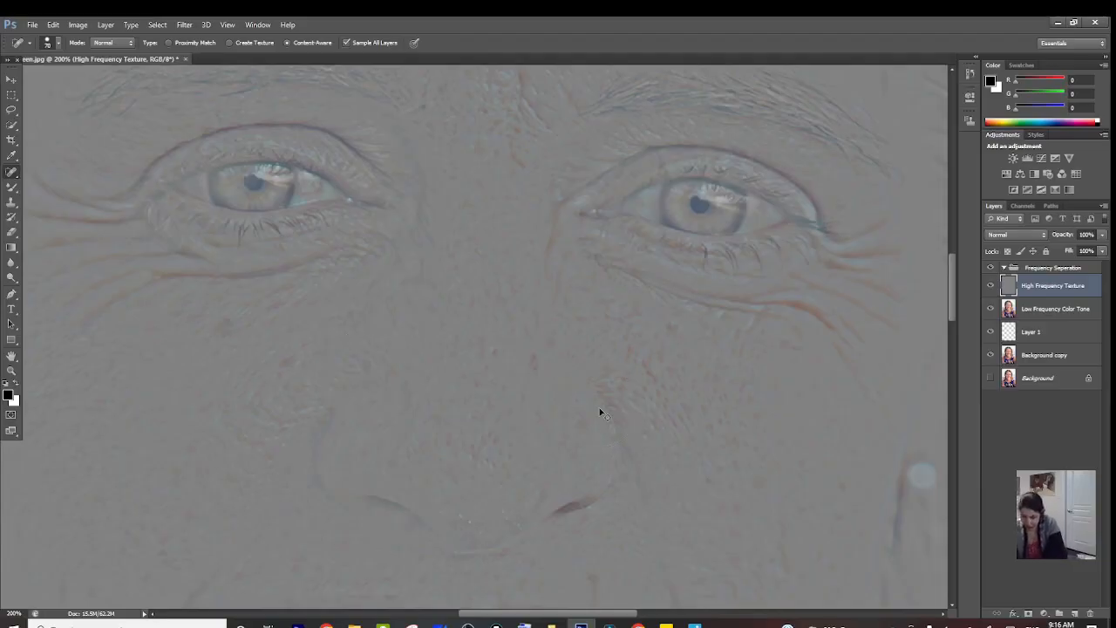
# - Compare the portrait with the High Frequency Texture layer hidden and shown, and set that layer's blending mode to Linear Light
pyautogui.hotkey('ctrl', '-')
pyautogui.hotkey('ctrl', '-')
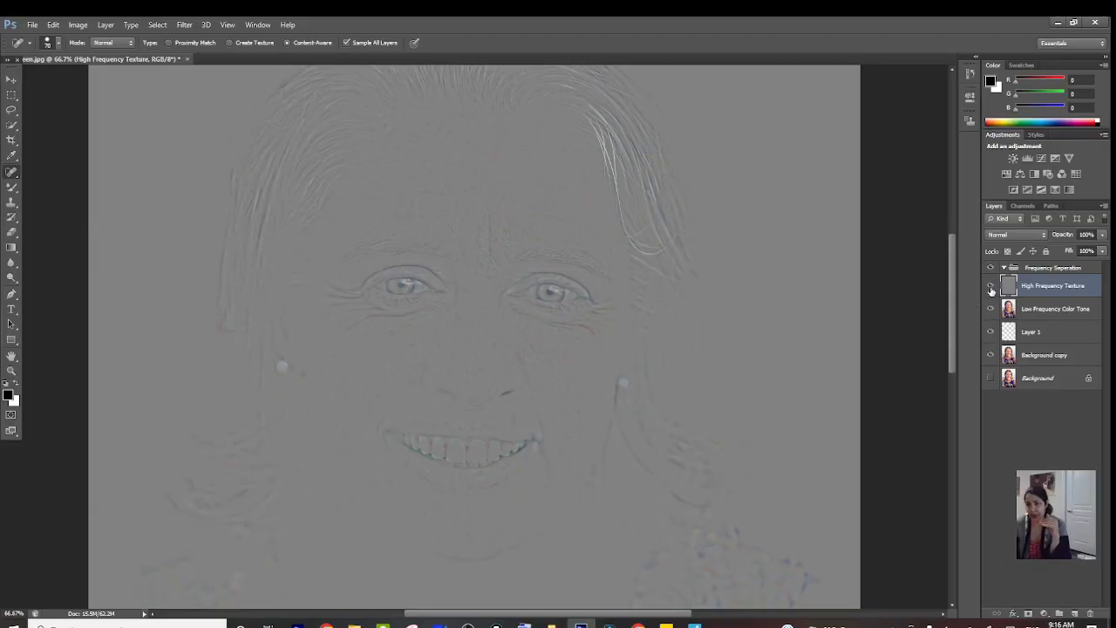
pyautogui.click(991, 287)
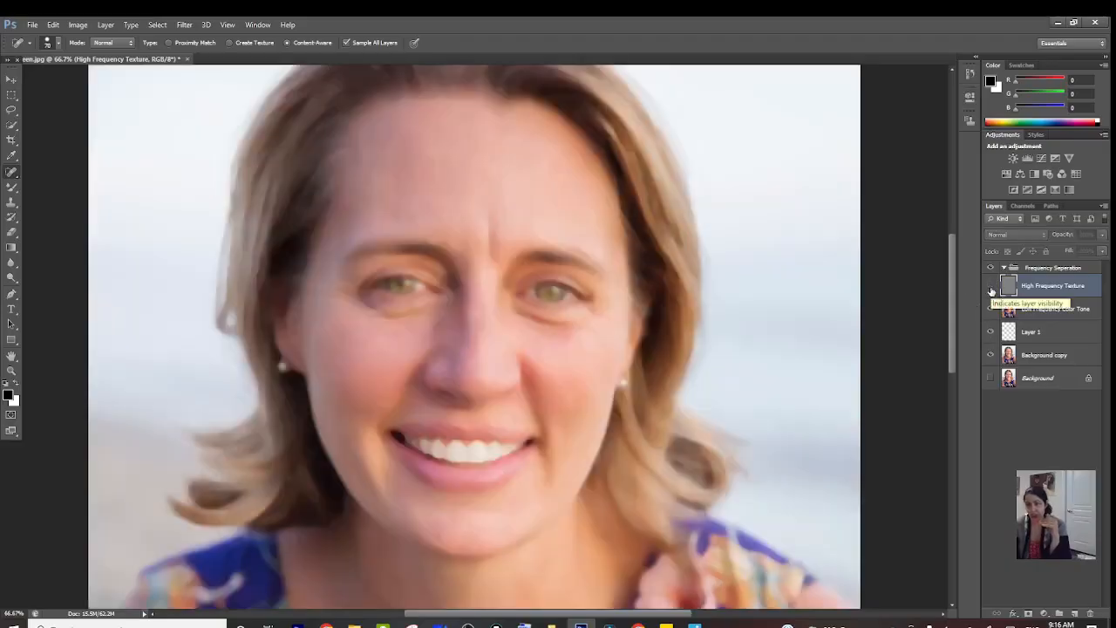
pyautogui.click(991, 287)
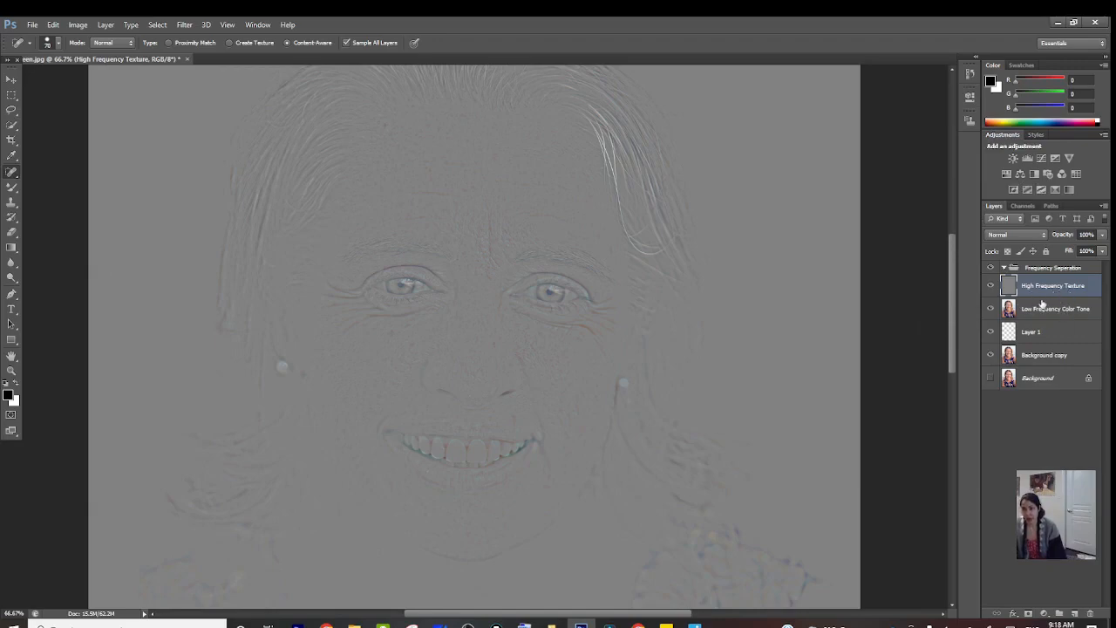
pyautogui.click(1044, 237)
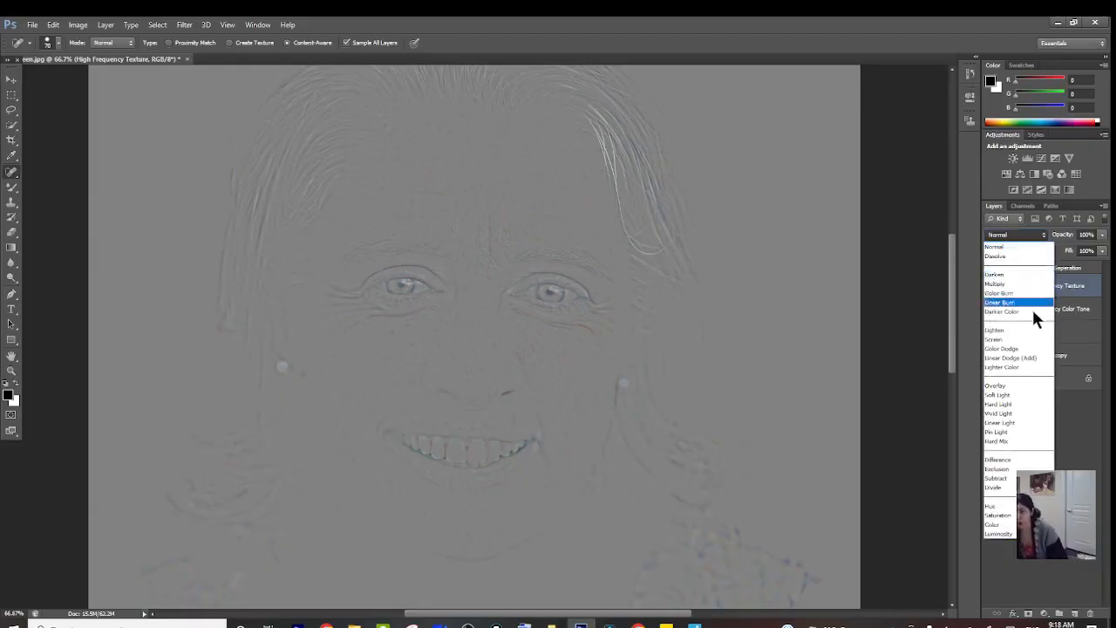
pyautogui.click(1017, 423)
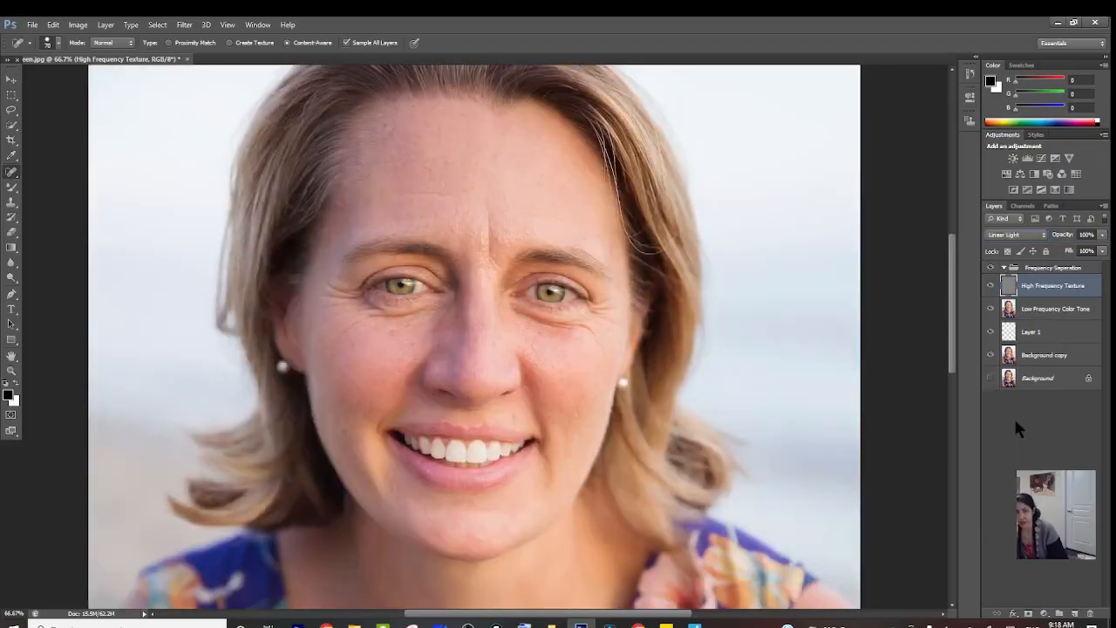
pyautogui.click(990, 377)
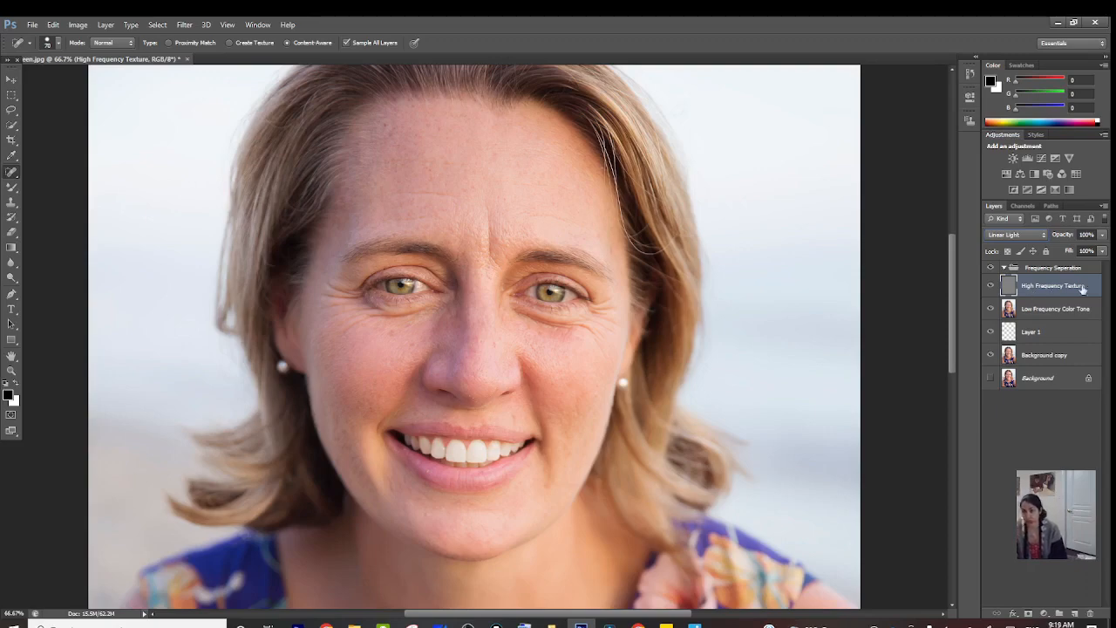
# - Duplicate the High Frequency Texture layer and clip the copy to the original in Normal blending mode
pyautogui.moveTo(1083, 288); pyautogui.dragTo(1076, 614)
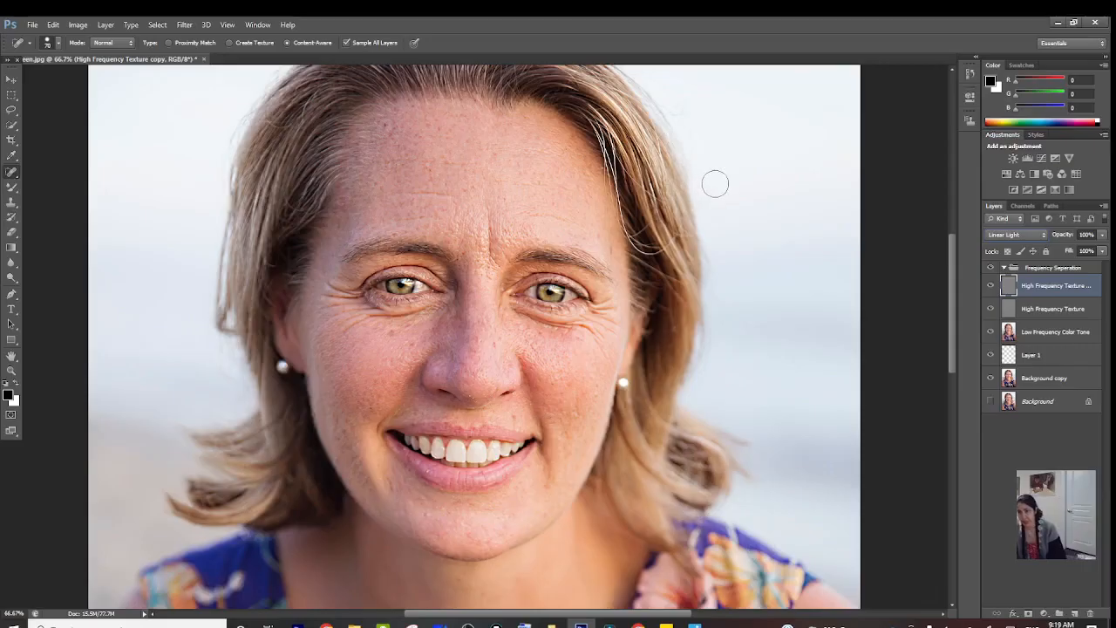
pyautogui.click(1046, 236)
pyautogui.click(1001, 248)
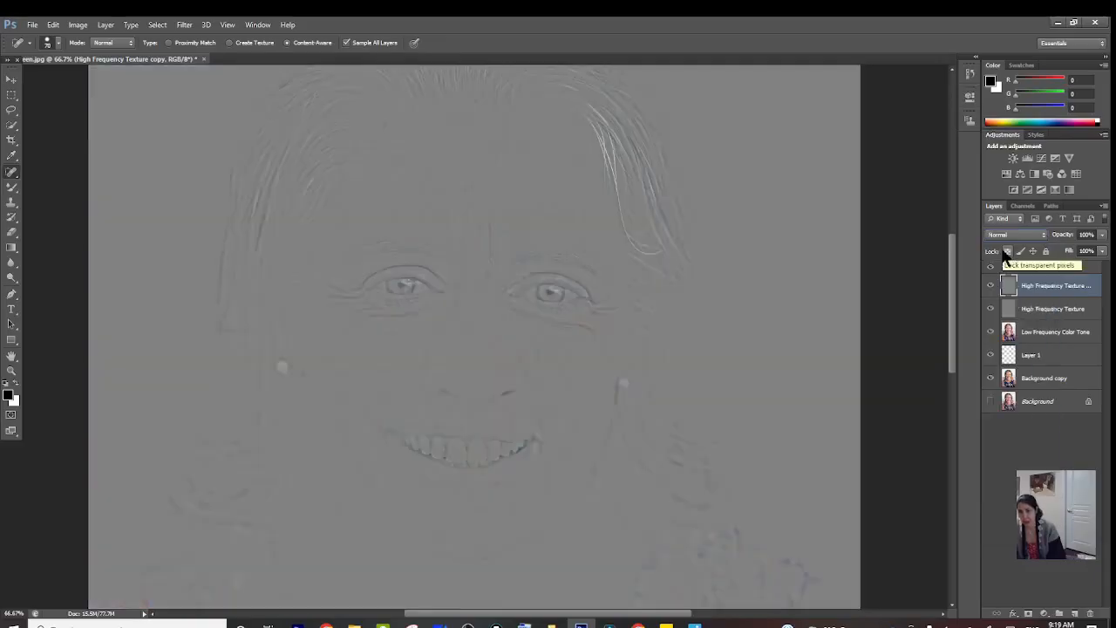
pyautogui.rightClick(1047, 297)
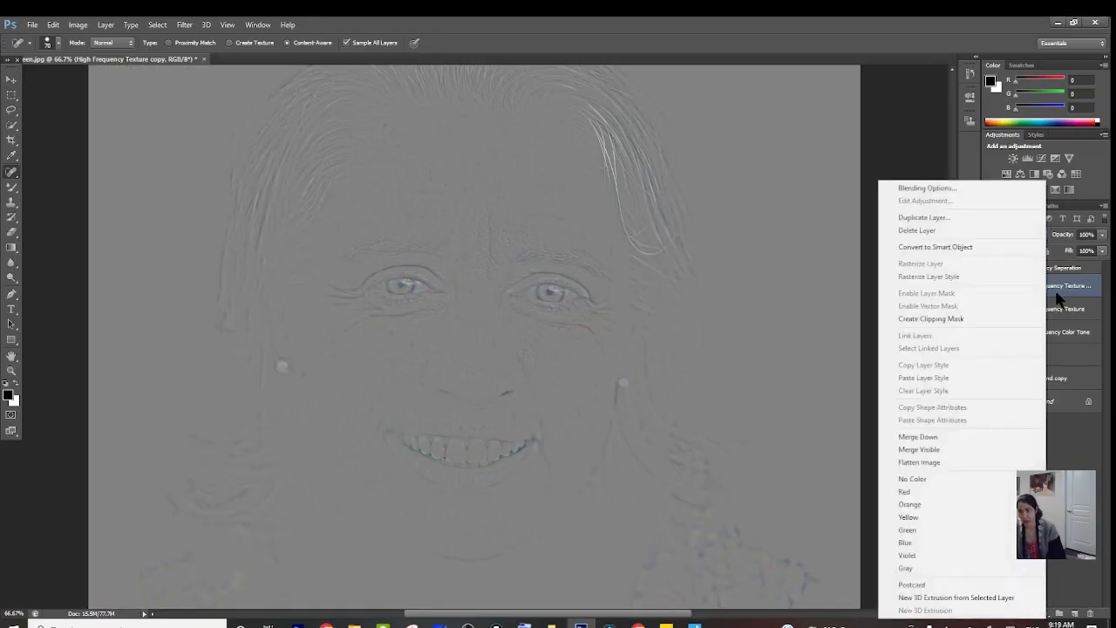
pyautogui.click(961, 319)
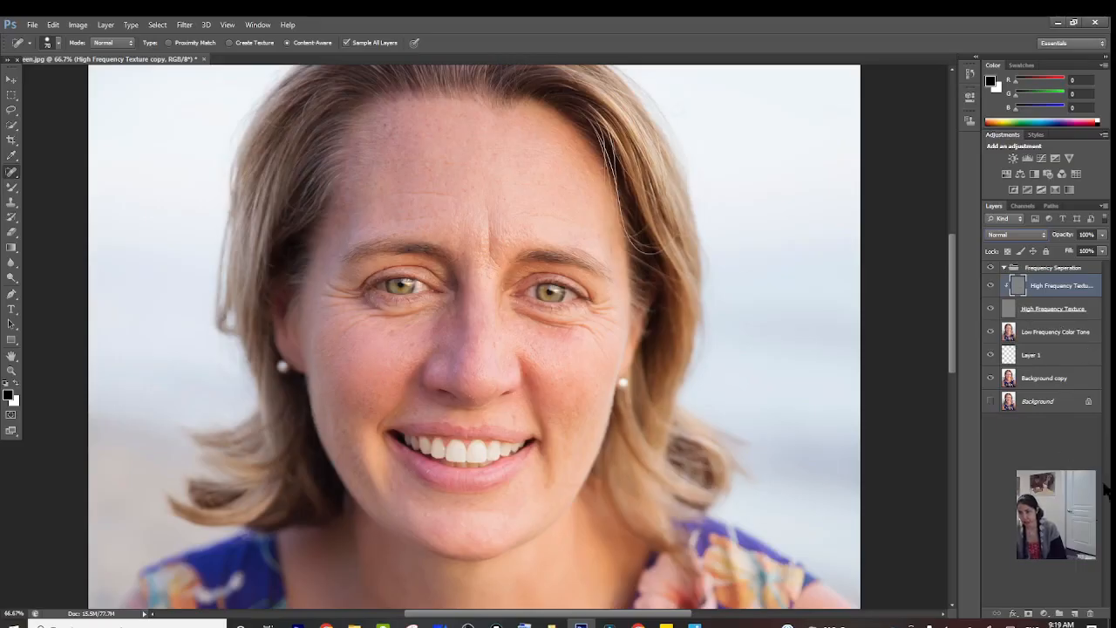
# - Add an empty layer directly above Low Frequency Color Tone and name it "Fix Color Here"
pyautogui.click(1074, 615)
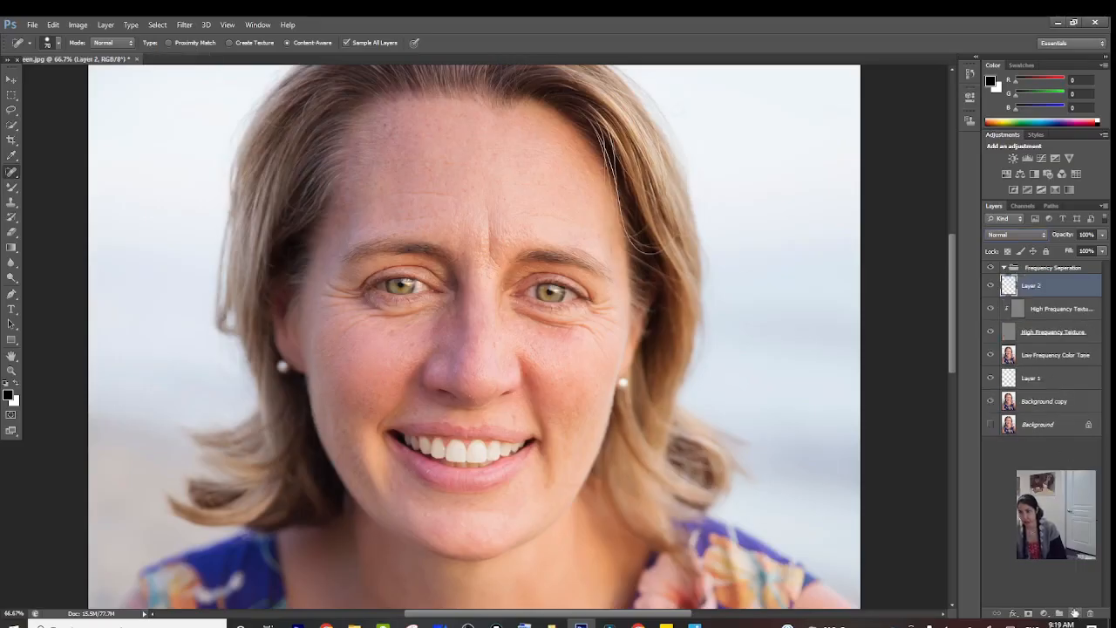
pyautogui.moveTo(1071, 287); pyautogui.dragTo(1053, 347)
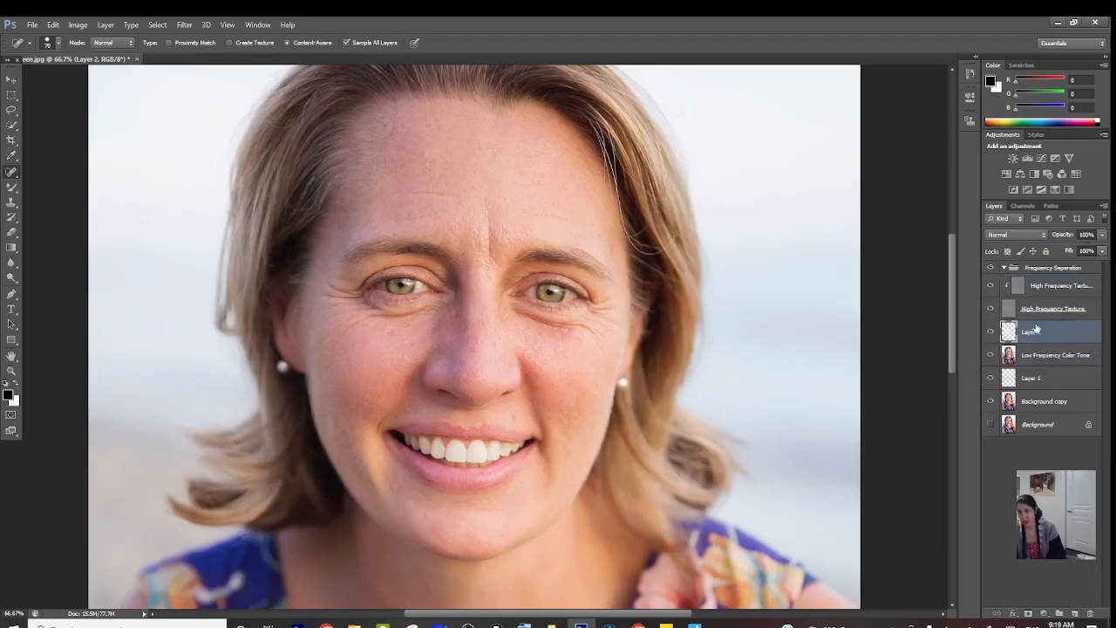
pyautogui.doubleClick(1030, 334)
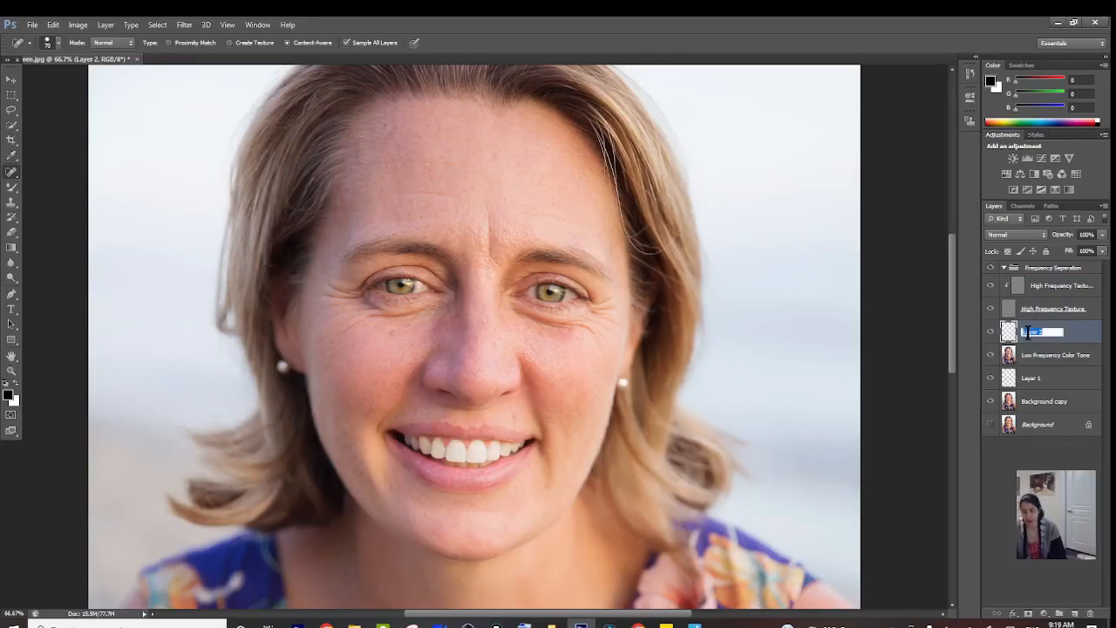
pyautogui.write('T')
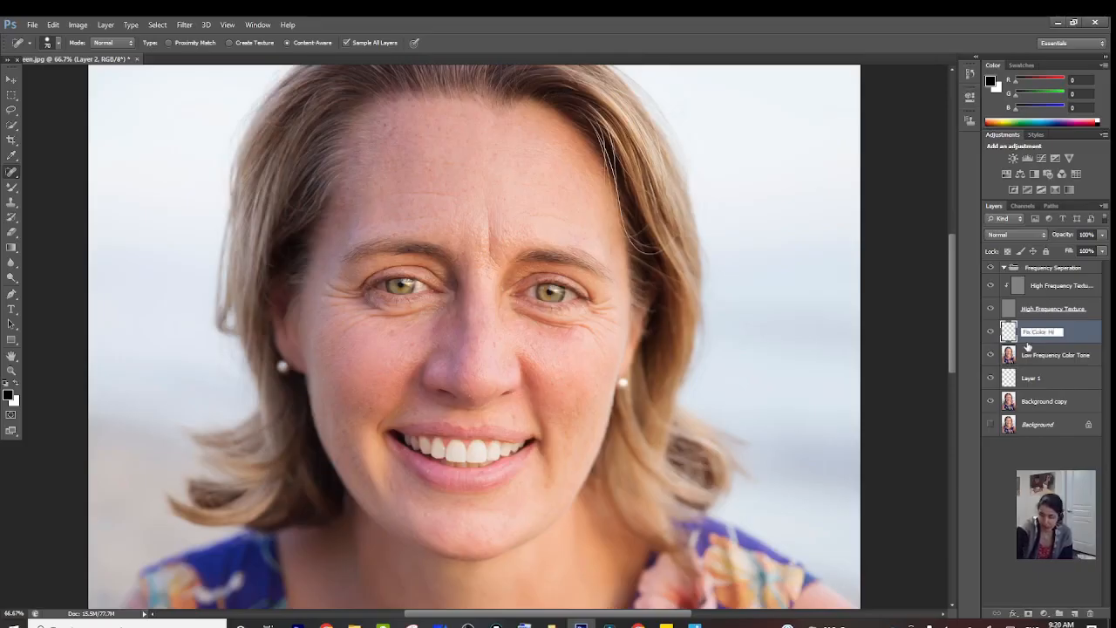
pyautogui.write('ix Color Here')
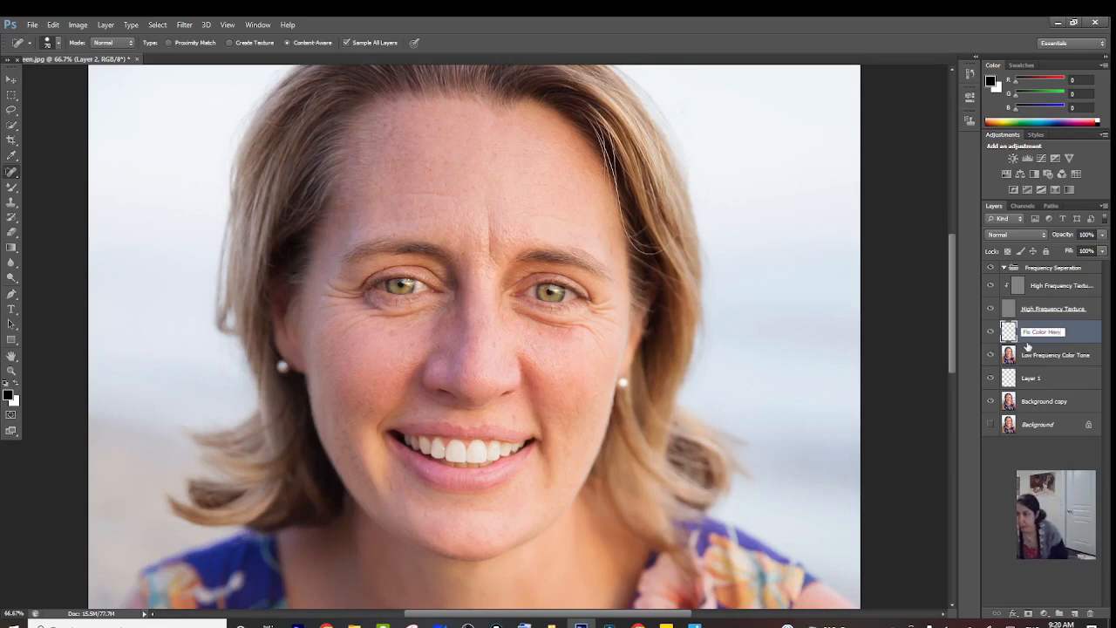
pyautogui.press('Return')
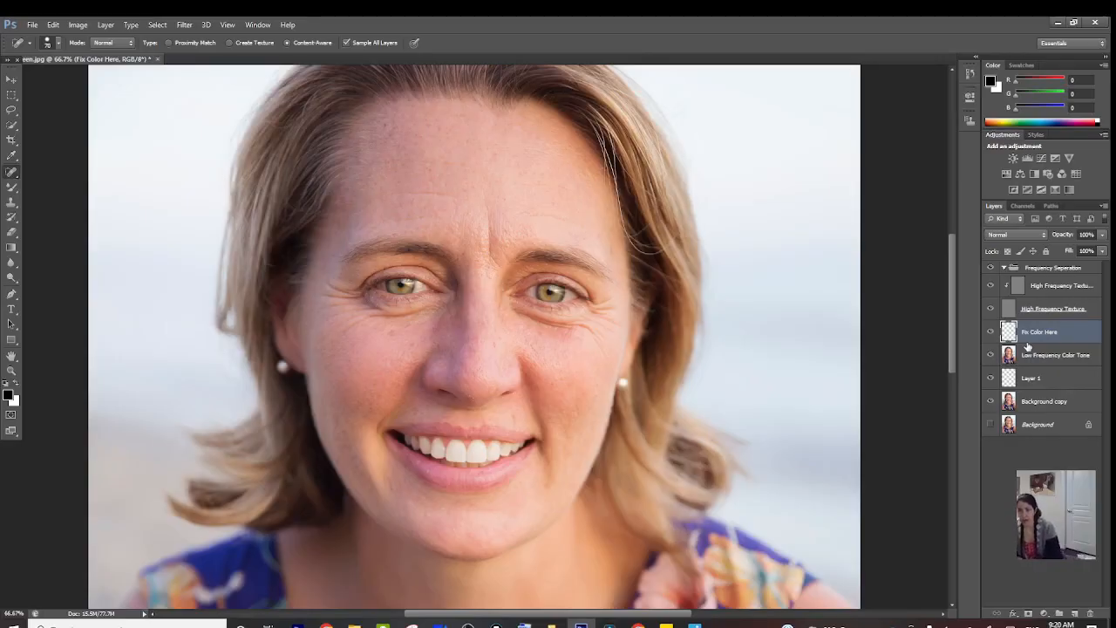
# - Hide both High Frequency Texture layers and choose the Mixer Brush tool for the Fix Color Here layer
pyautogui.click(990, 288)
pyautogui.click(990, 310)
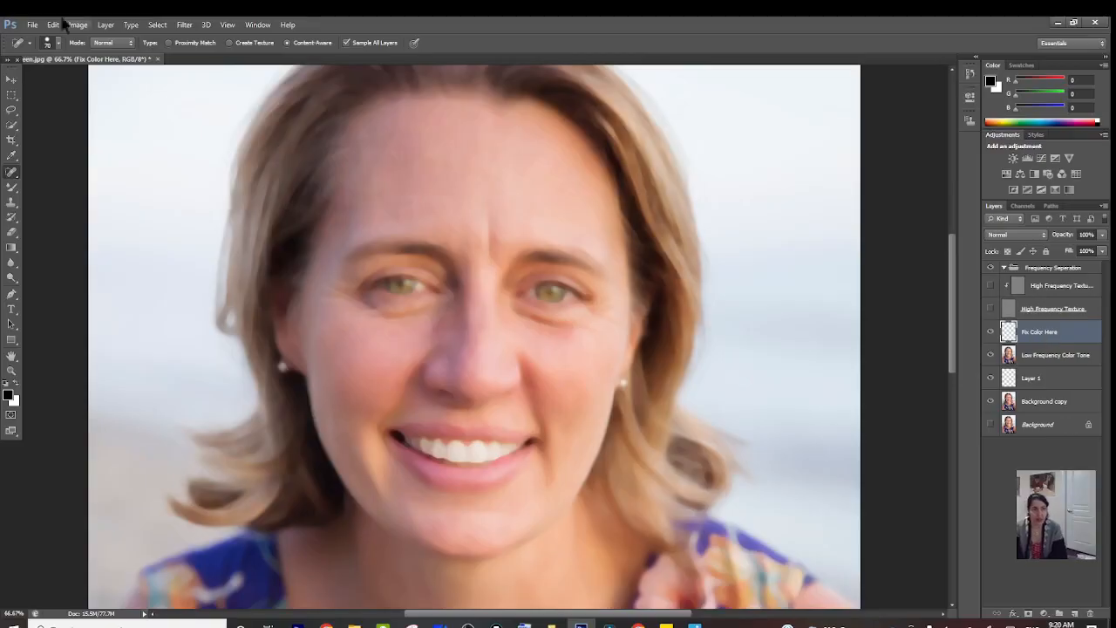
pyautogui.click(14, 188)
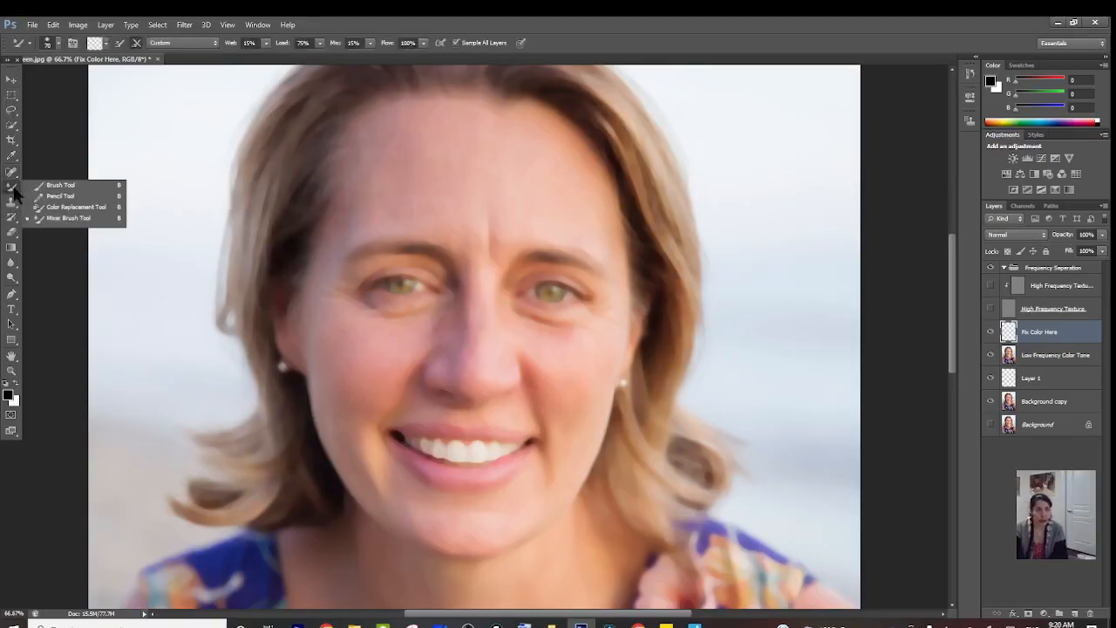
pyautogui.click(58, 217)
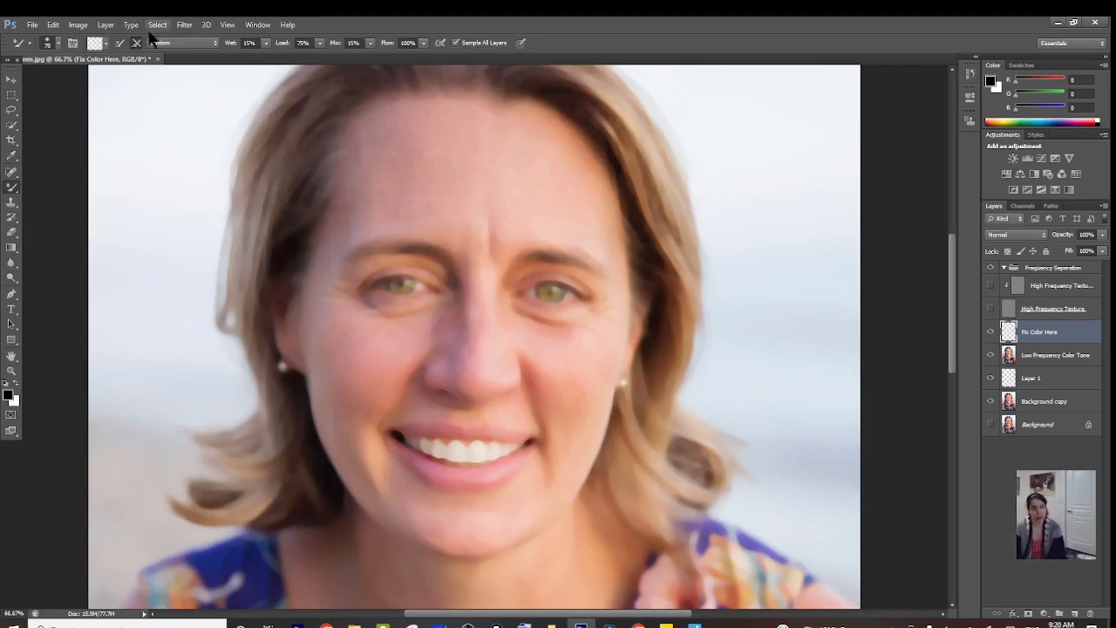
# - Examine the Mixer Brush's load options and its Wet and Mix settings
pyautogui.click(105, 47)
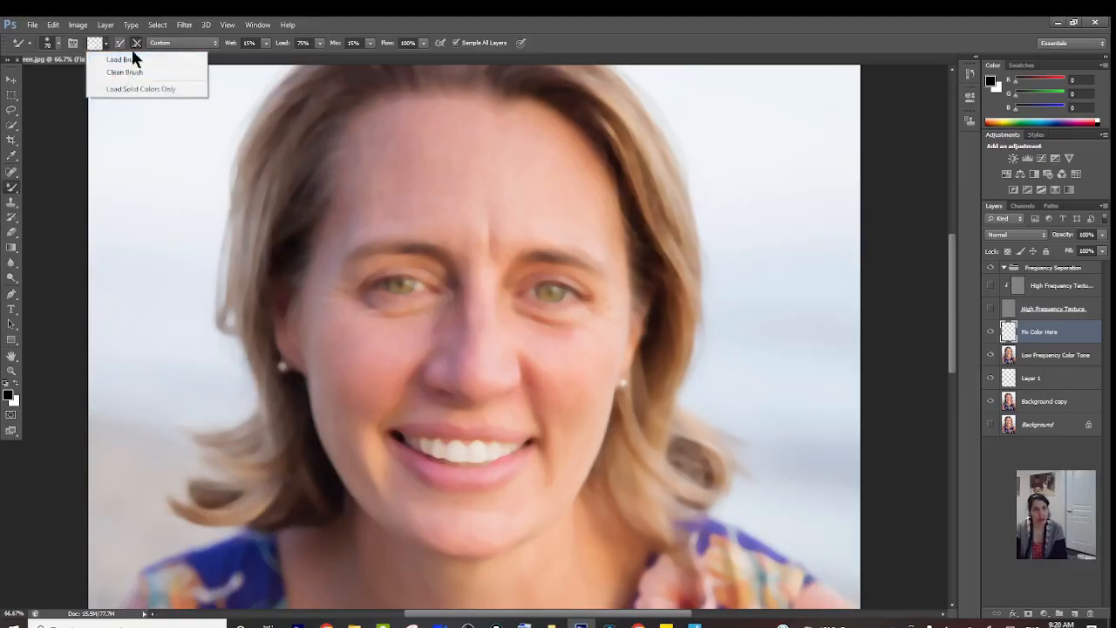
pyautogui.click(130, 132)
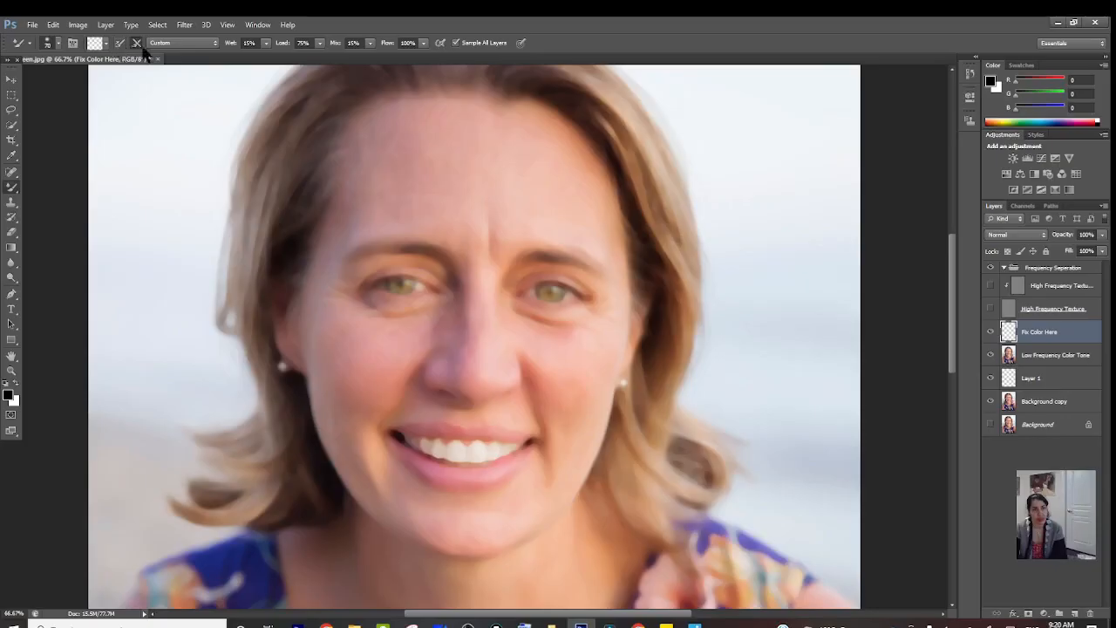
pyautogui.click(266, 44)
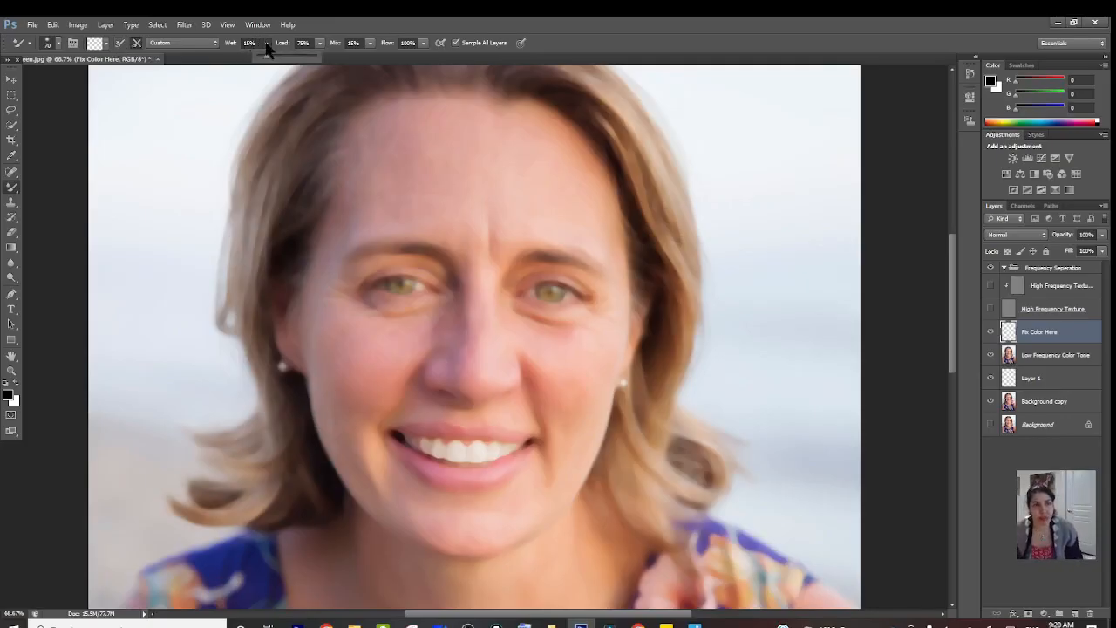
pyautogui.click(267, 45)
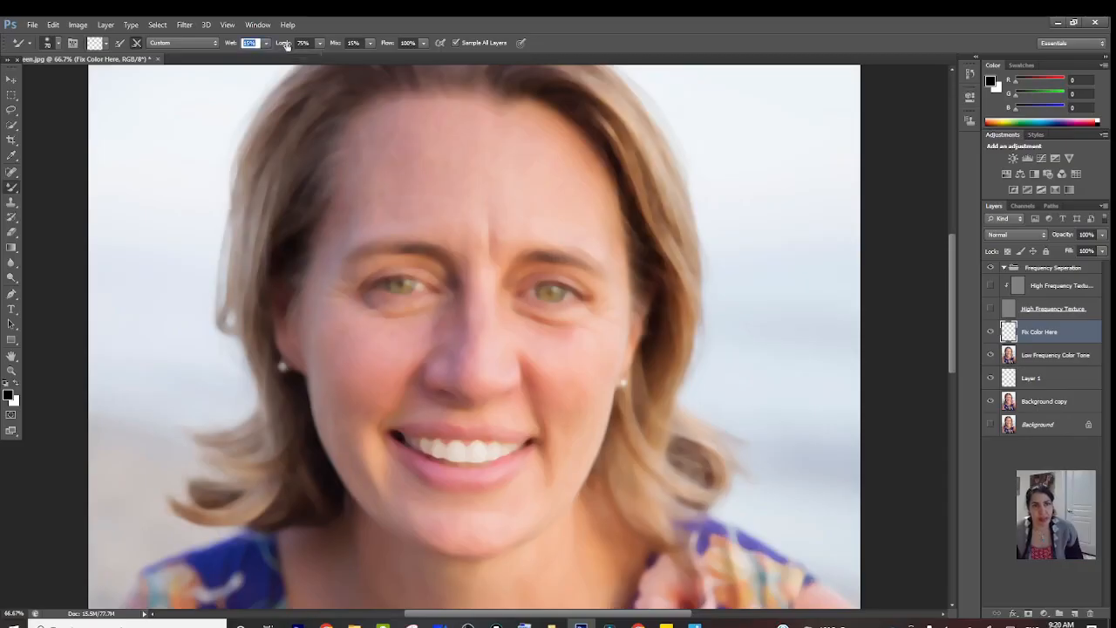
pyautogui.click(370, 46)
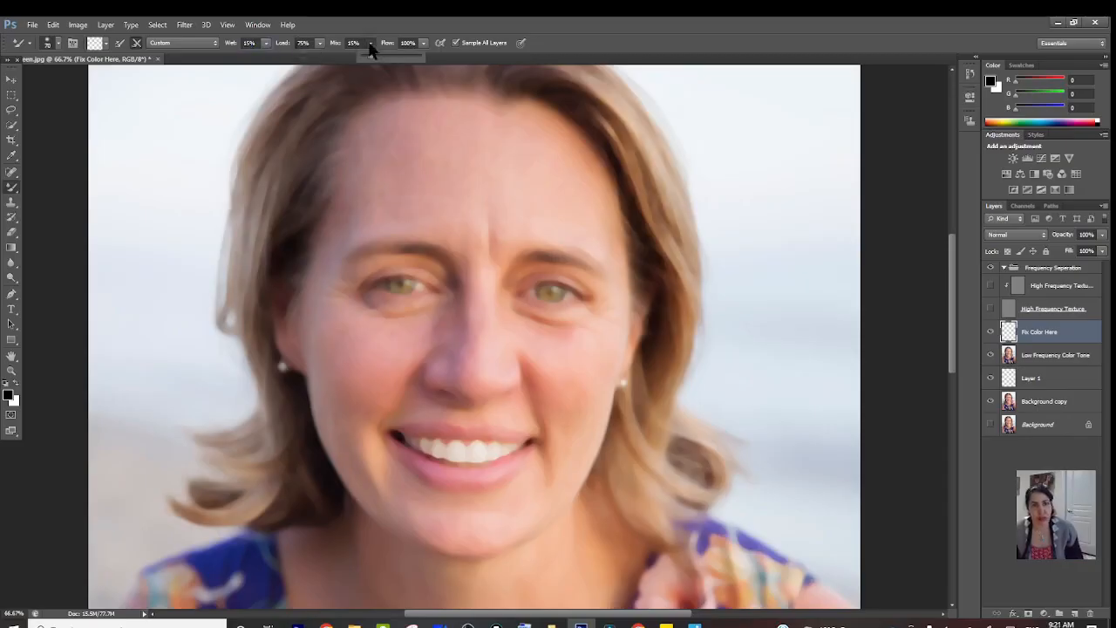
pyautogui.click(455, 69)
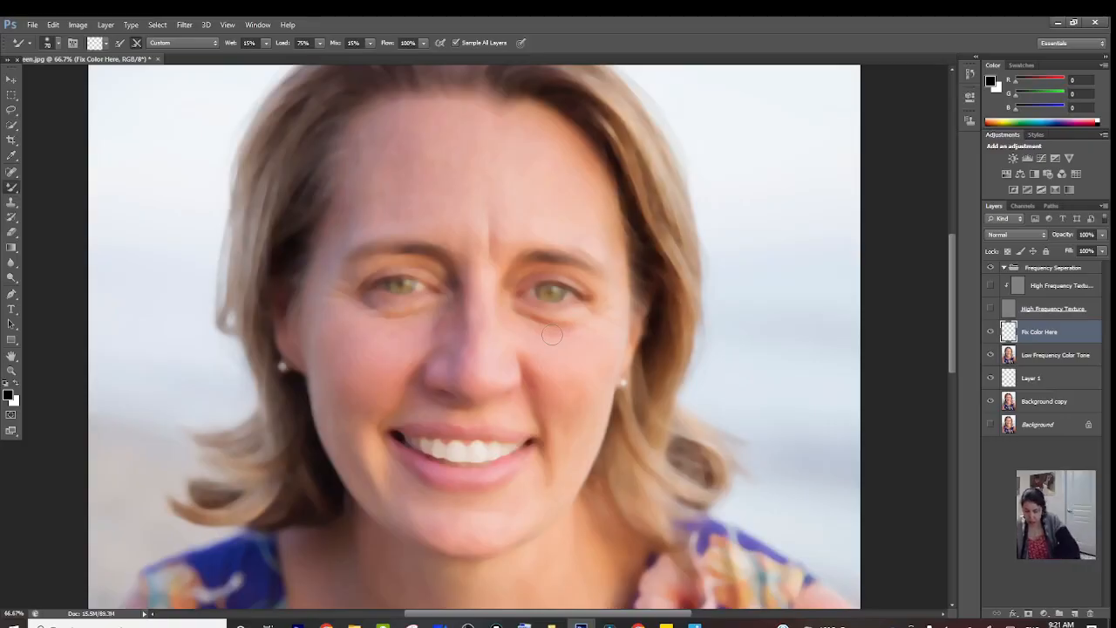
# - Blend the color tones of the cheek on the image's right side and across the nose with the Mixer Brush on Fix Color Here
pyautogui.hotkey('ctrl', '+')
pyautogui.hotkey('ctrl', '+')
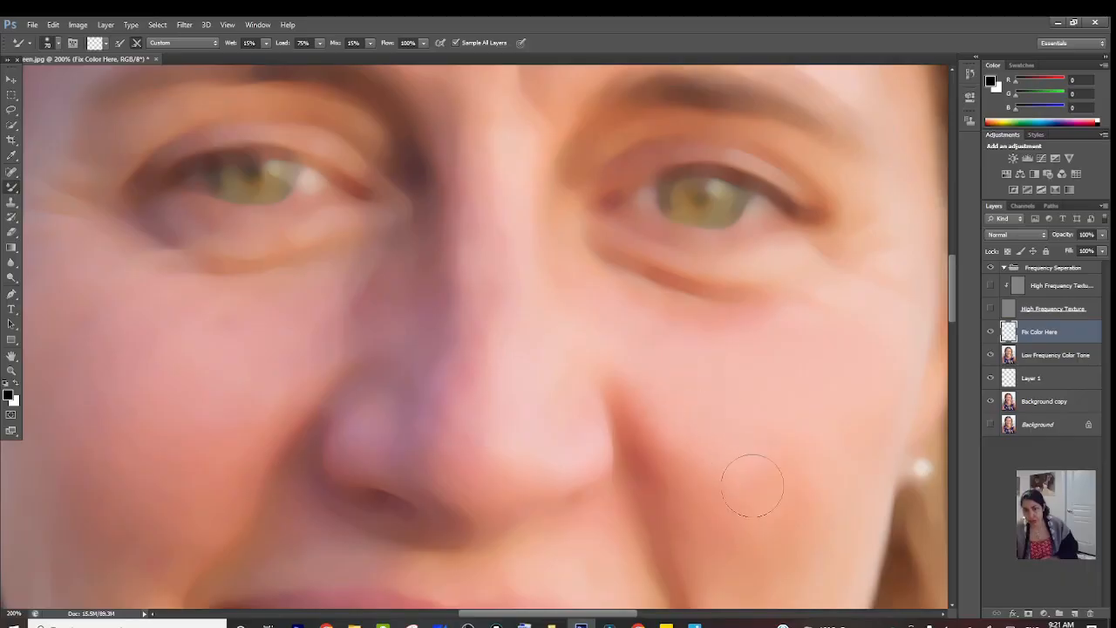
pyautogui.moveTo(867, 419); pyautogui.dragTo(862, 538)
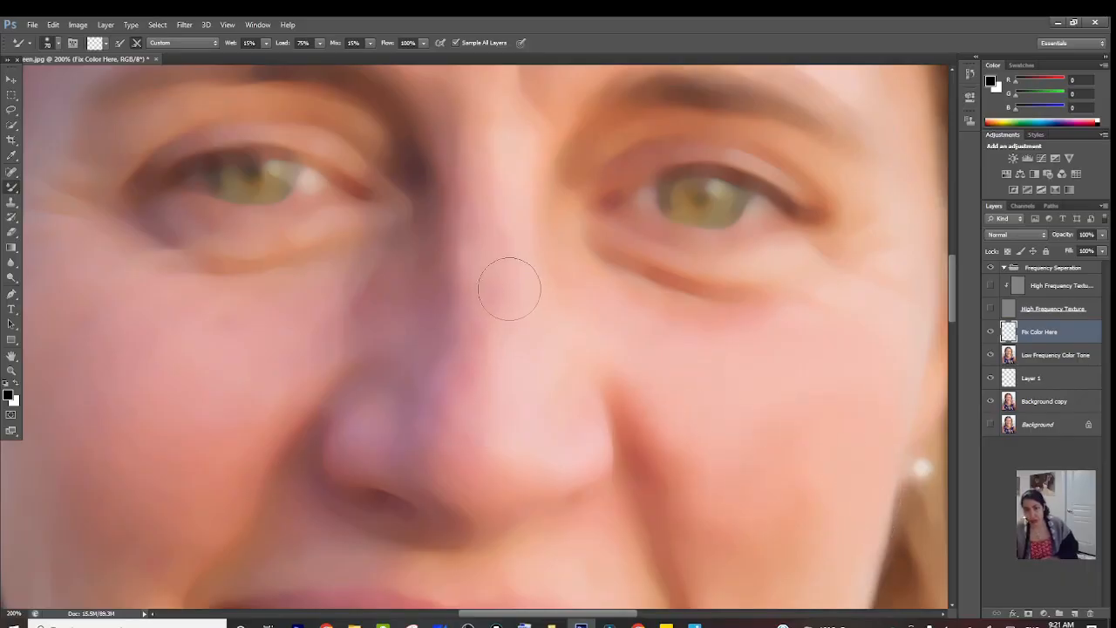
pyautogui.moveTo(508, 289)
pyautogui.mouseDown()
pyautogui.moveTo(518, 76)
pyautogui.moveTo(513, 160)
pyautogui.moveTo(531, 291)
pyautogui.moveTo(526, 339)
pyautogui.moveTo(505, 366)
pyautogui.moveTo(520, 288)
pyautogui.moveTo(512, 201)
pyautogui.moveTo(530, 369)
pyautogui.moveTo(547, 391)
pyautogui.moveTo(603, 327)
pyautogui.moveTo(655, 350)
pyautogui.moveTo(746, 343)
pyautogui.moveTo(833, 284)
pyautogui.moveTo(915, 268)
pyautogui.moveTo(845, 308)
pyautogui.moveTo(832, 285)
pyautogui.mouseUp()
# - Reduce the Mixer Brush size to 45 and blend the skin beneath the eye on the image's right side, undoing and repainting the first under-eye stroke
pyautogui.press('[')
pyautogui.press('[')
pyautogui.press('[')
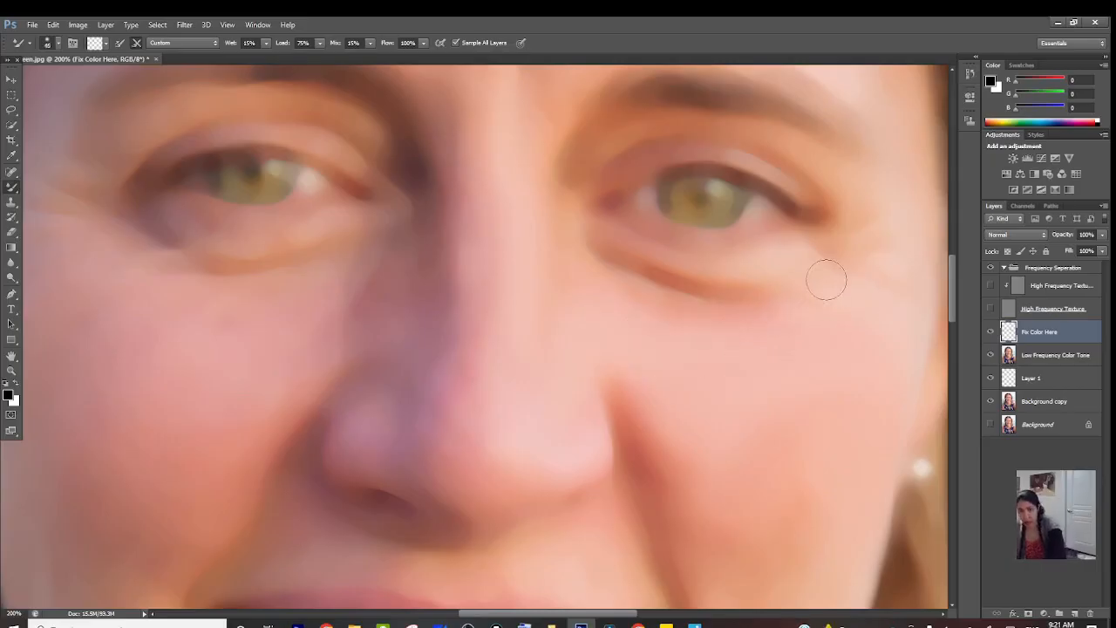
pyautogui.moveTo(772, 268); pyautogui.dragTo(727, 274)
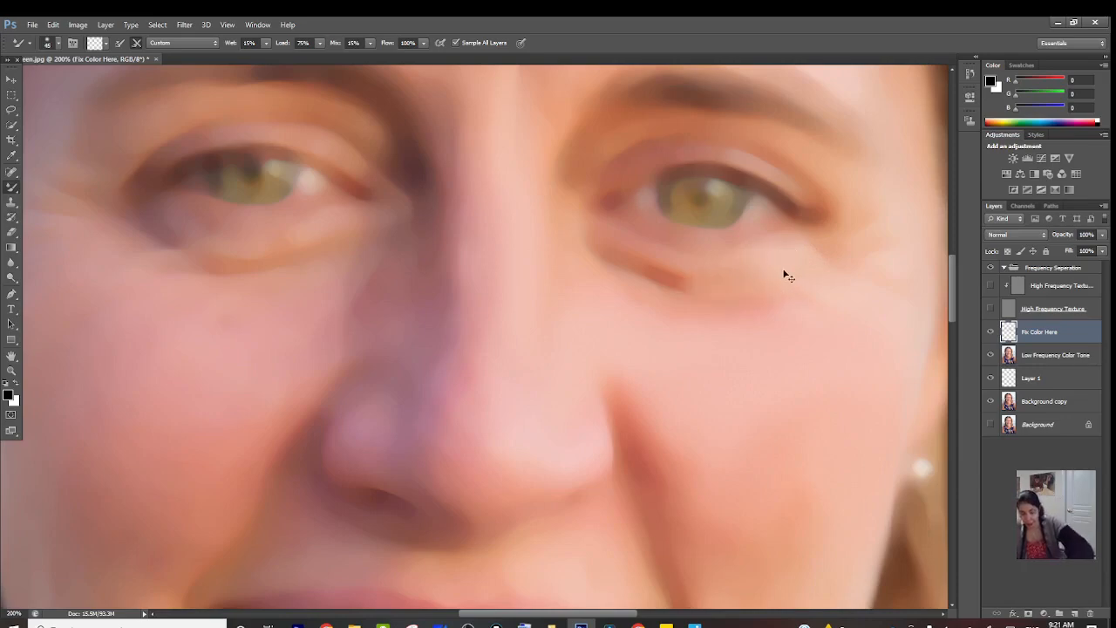
pyautogui.hotkey('ctrl', 'z')
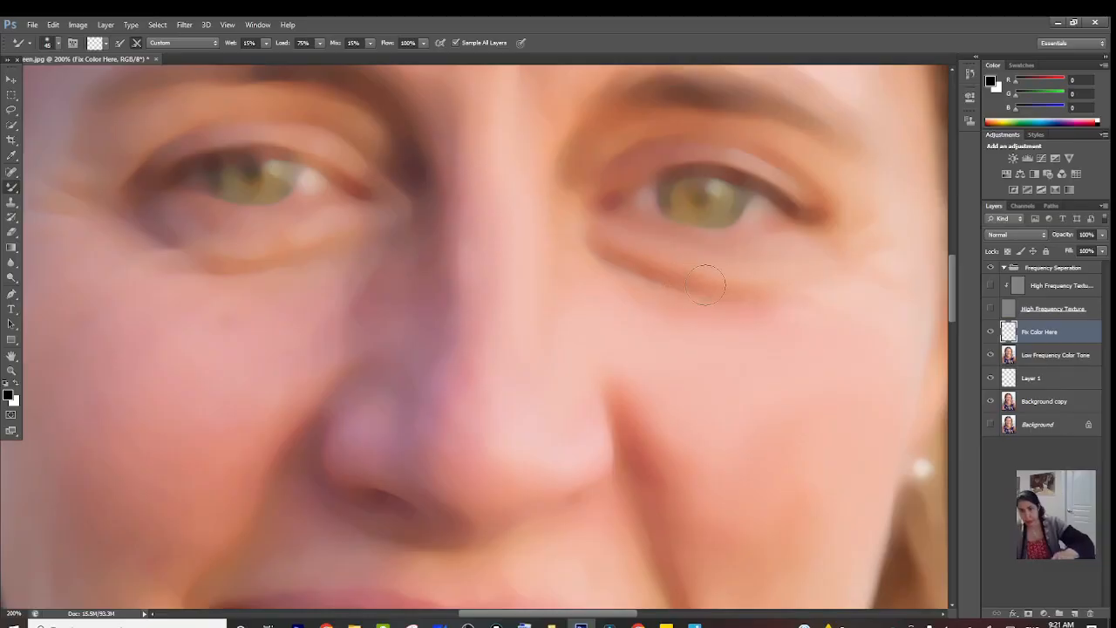
pyautogui.moveTo(706, 288); pyautogui.dragTo(782, 285)
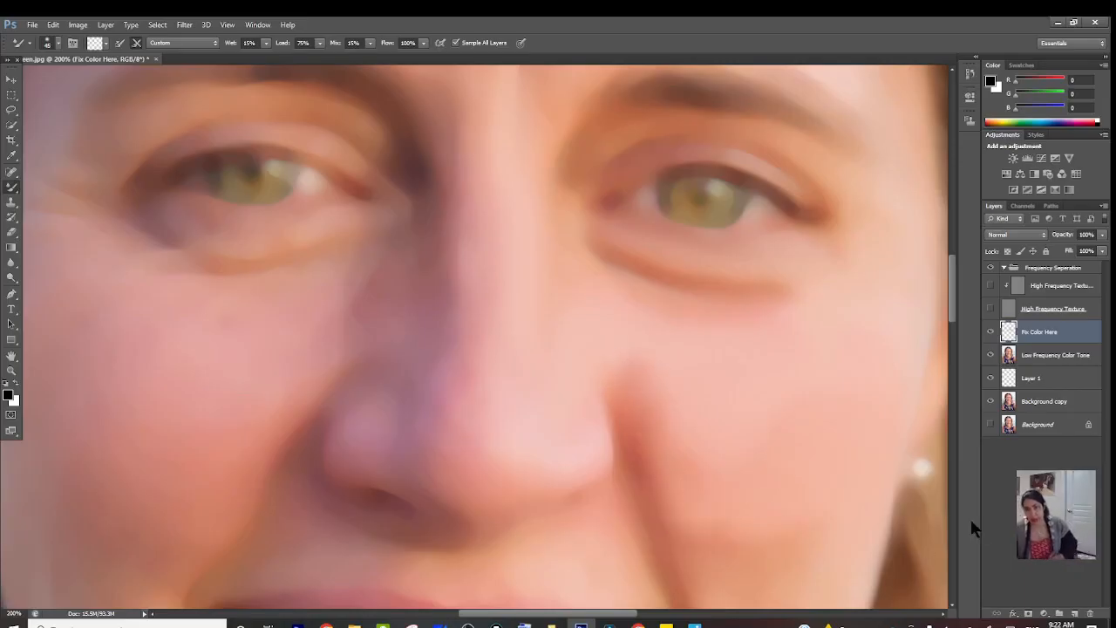
# - Show the High Frequency Texture layers and toggle Fix Color Here to compare the under-eye and cheek blending before and after
pyautogui.click(990, 308)
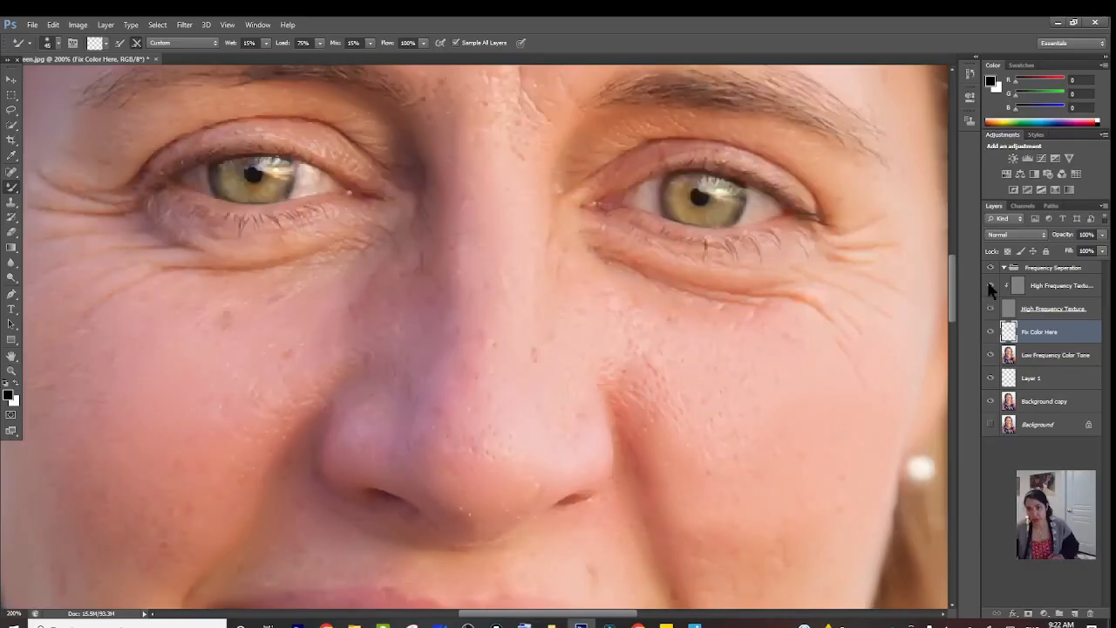
pyautogui.click(991, 332)
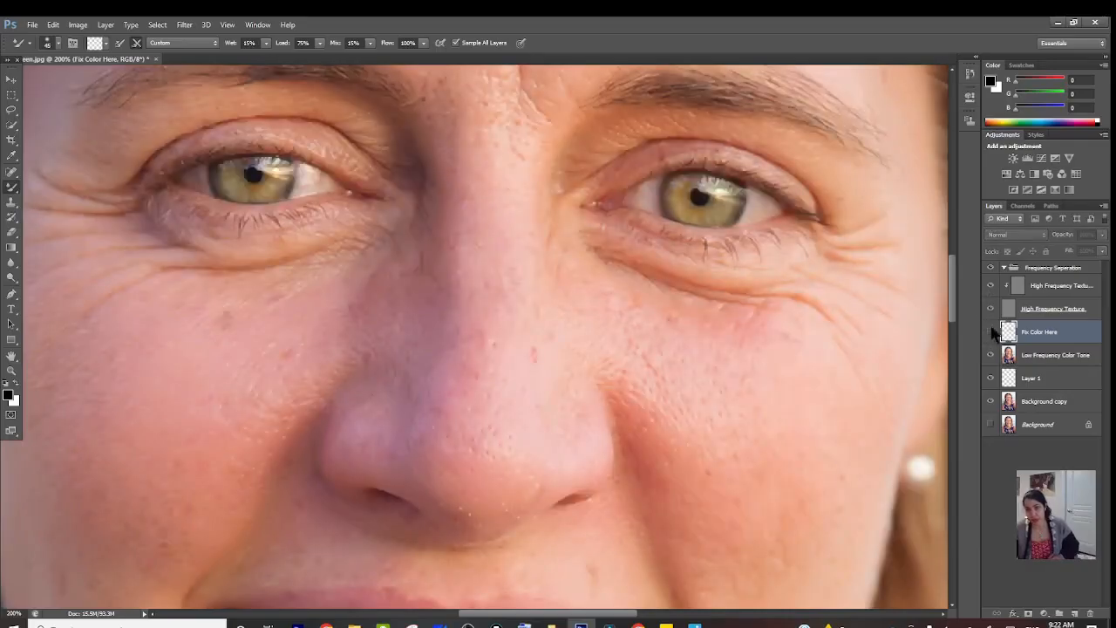
pyautogui.click(991, 332)
pyautogui.click(991, 331)
pyautogui.click(991, 331)
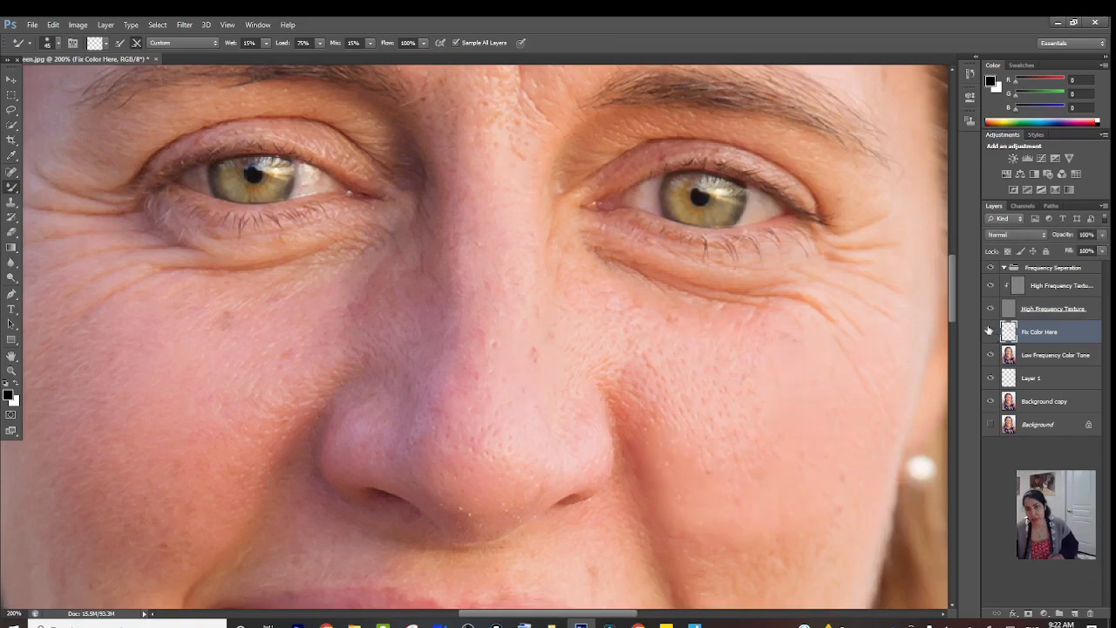
pyautogui.click(991, 332)
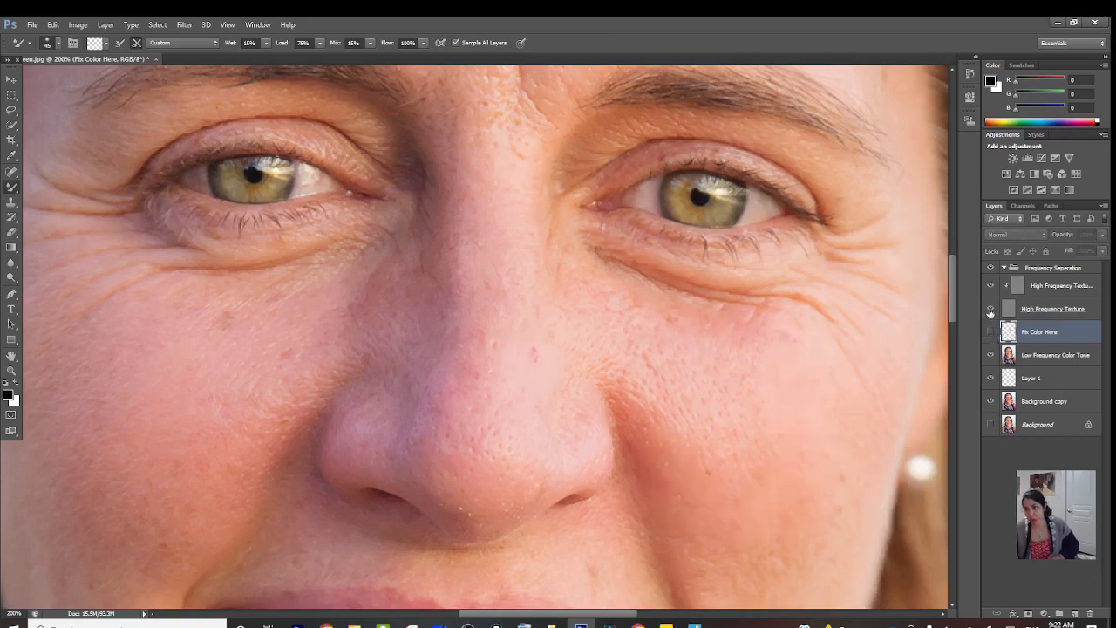
# - Hide High Frequency Texture, show Fix Color Here, and smooth the shadow along the lower eyelid crease with the Mixer Brush
pyautogui.click(991, 310)
pyautogui.click(991, 332)
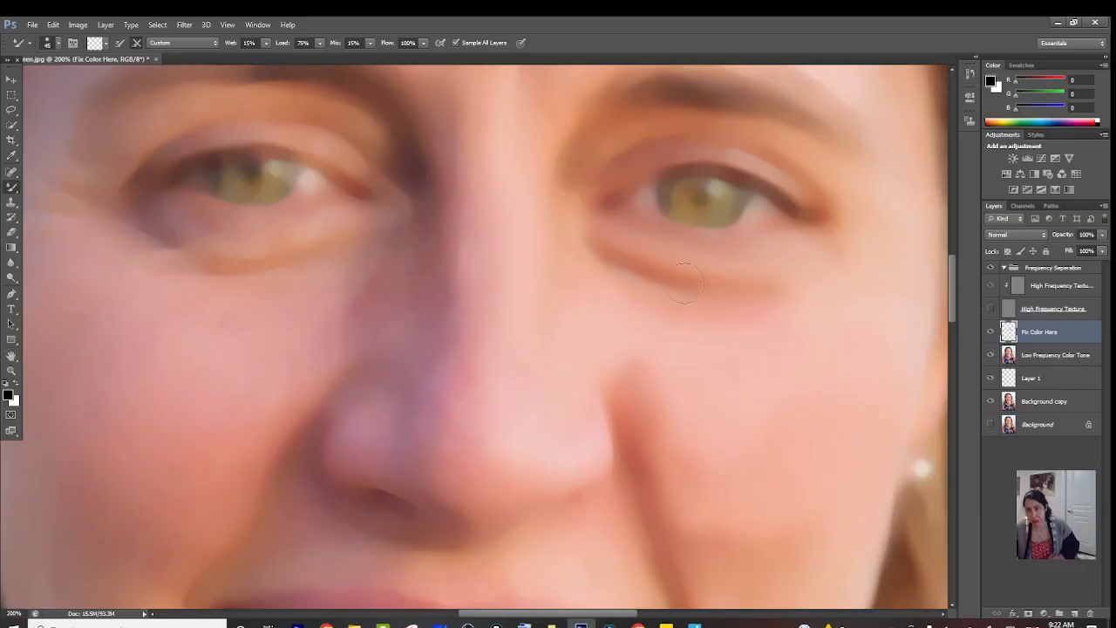
pyautogui.moveTo(616, 255); pyautogui.dragTo(785, 280)
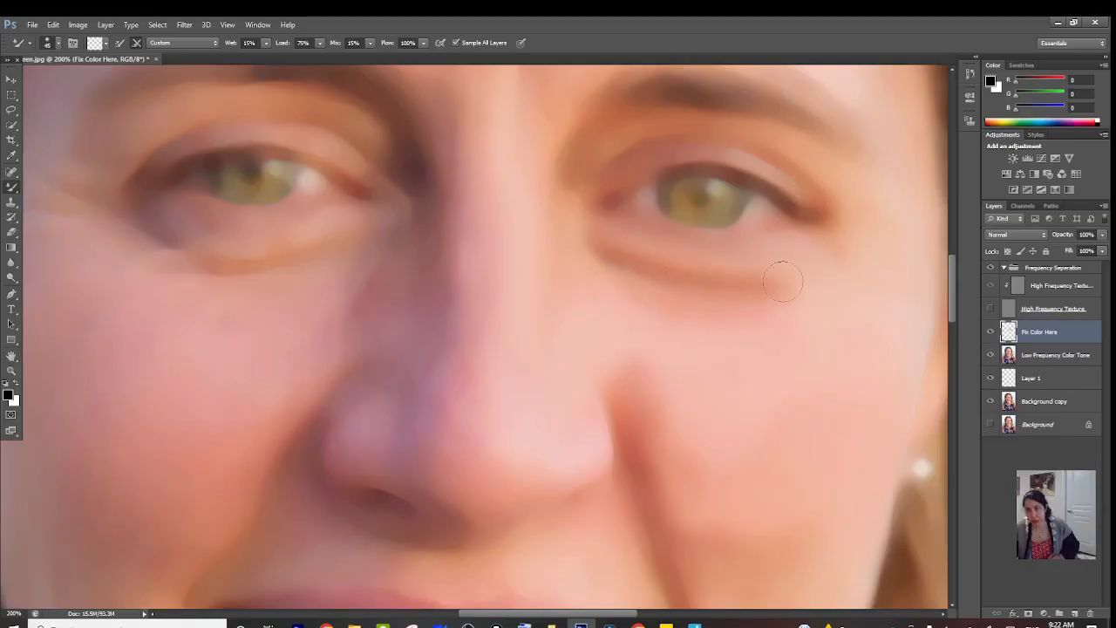
# - Restore the skin texture and compare the face with and without Fix Color Here, both close up and at 66.7% zoom
pyautogui.click(991, 310)
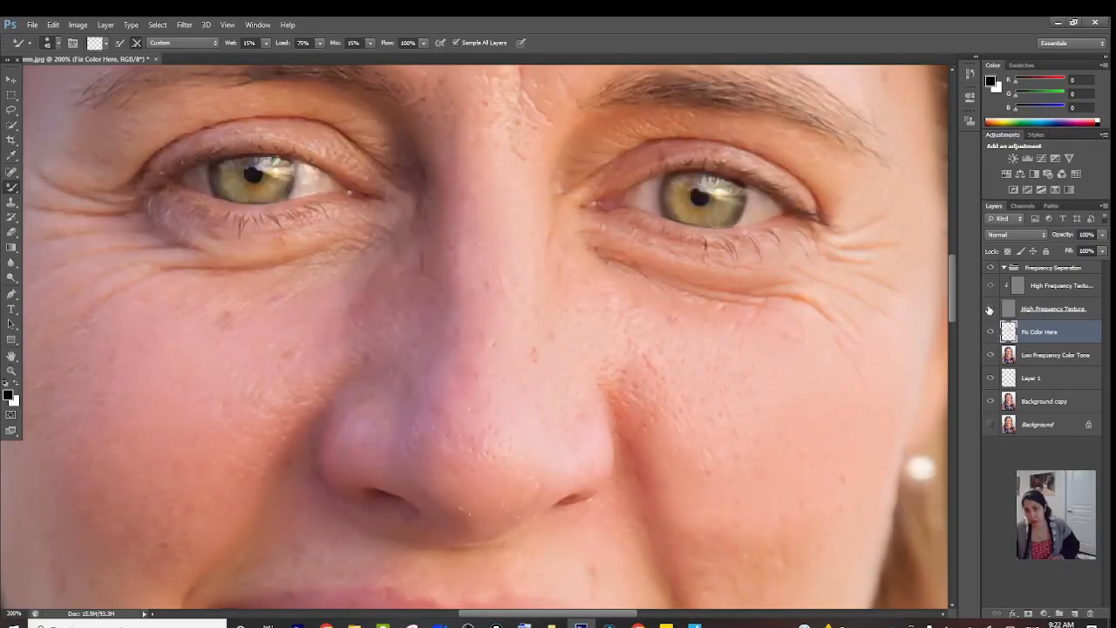
pyautogui.click(990, 310)
pyautogui.click(990, 309)
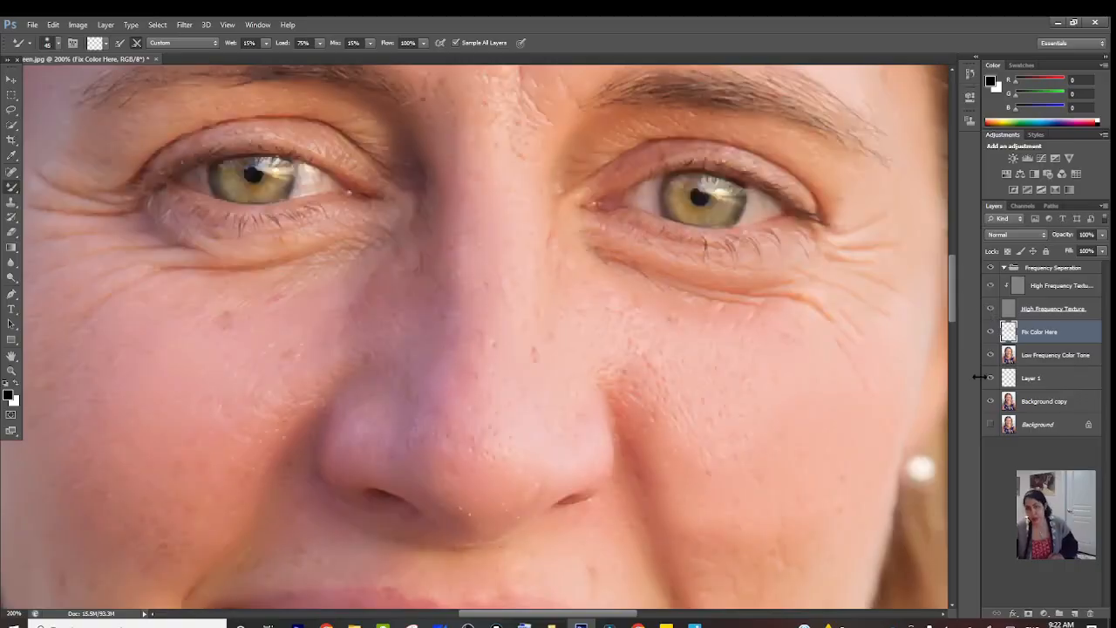
pyautogui.click(991, 332)
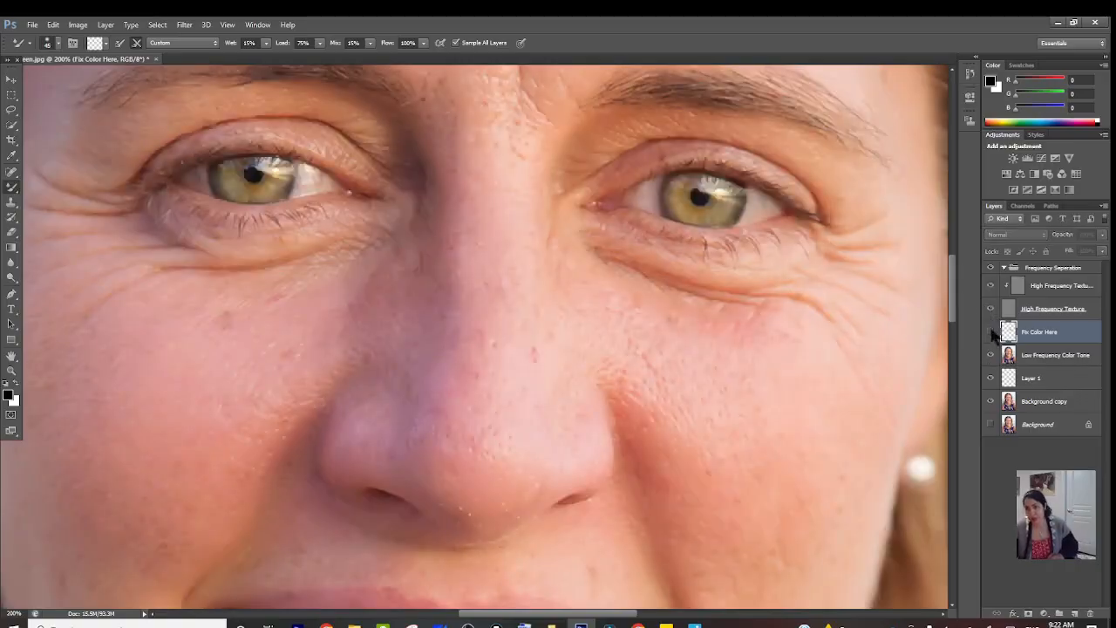
pyautogui.click(991, 332)
pyautogui.click(991, 332)
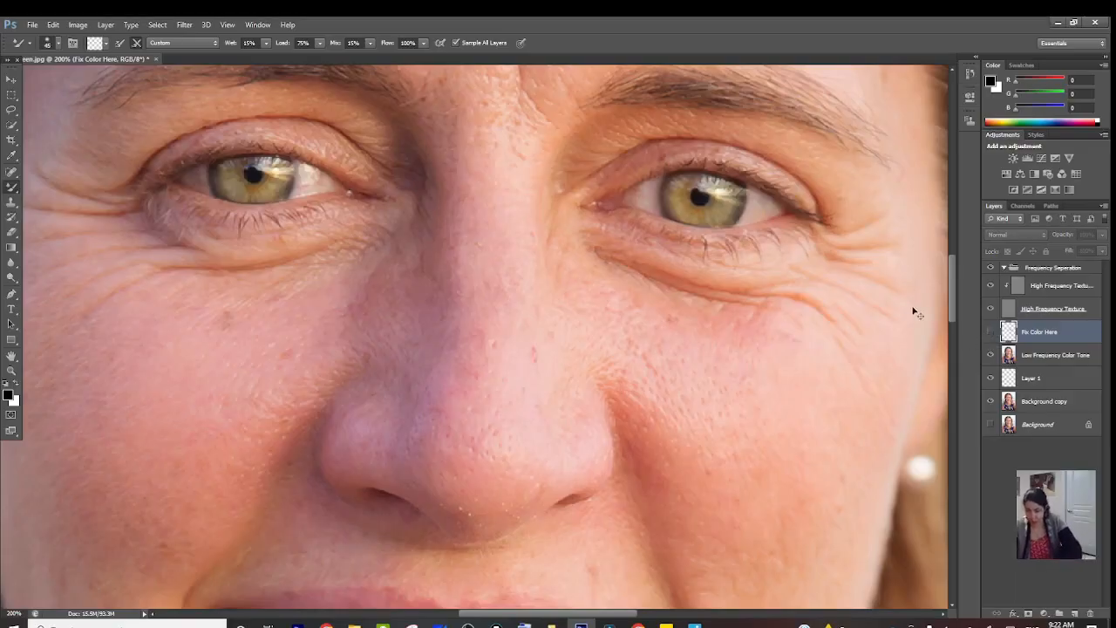
pyautogui.hotkey('ctrl', '-')
pyautogui.hotkey('ctrl', '-')
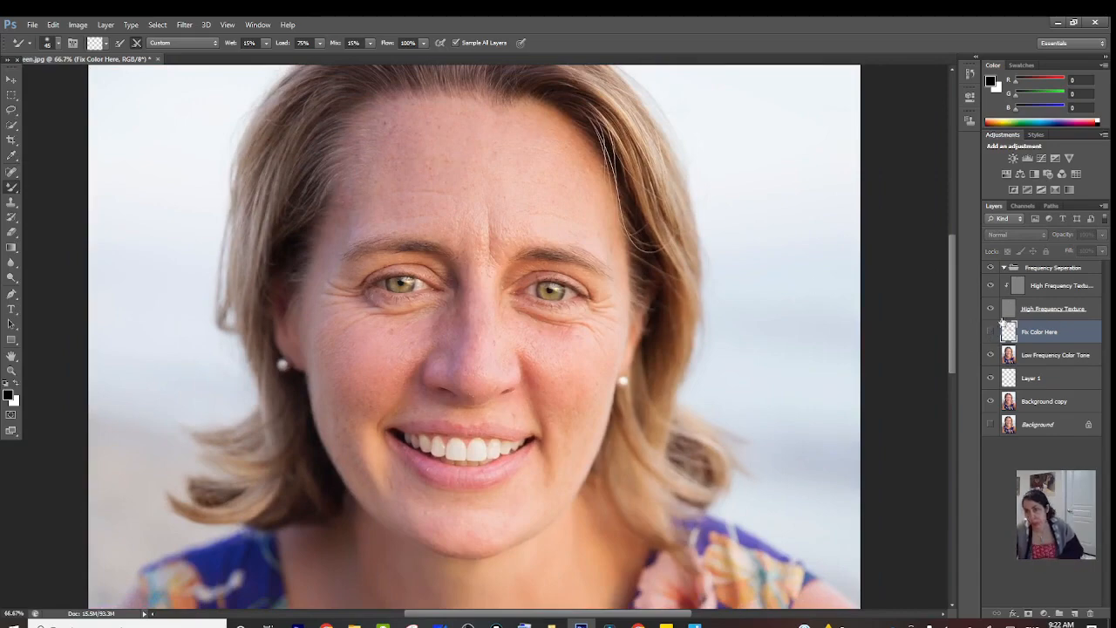
pyautogui.click(991, 332)
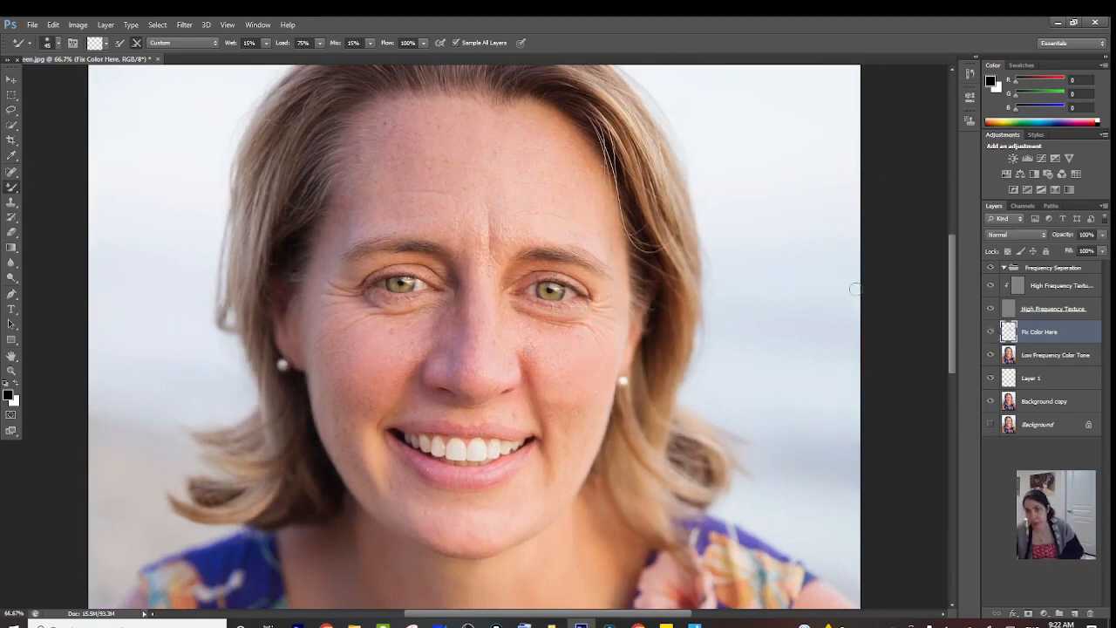
# - Hide High Frequency Texture and blend the forehead and cheek tones on the image's right side using a size 150 Mixer Brush
pyautogui.click(991, 310)
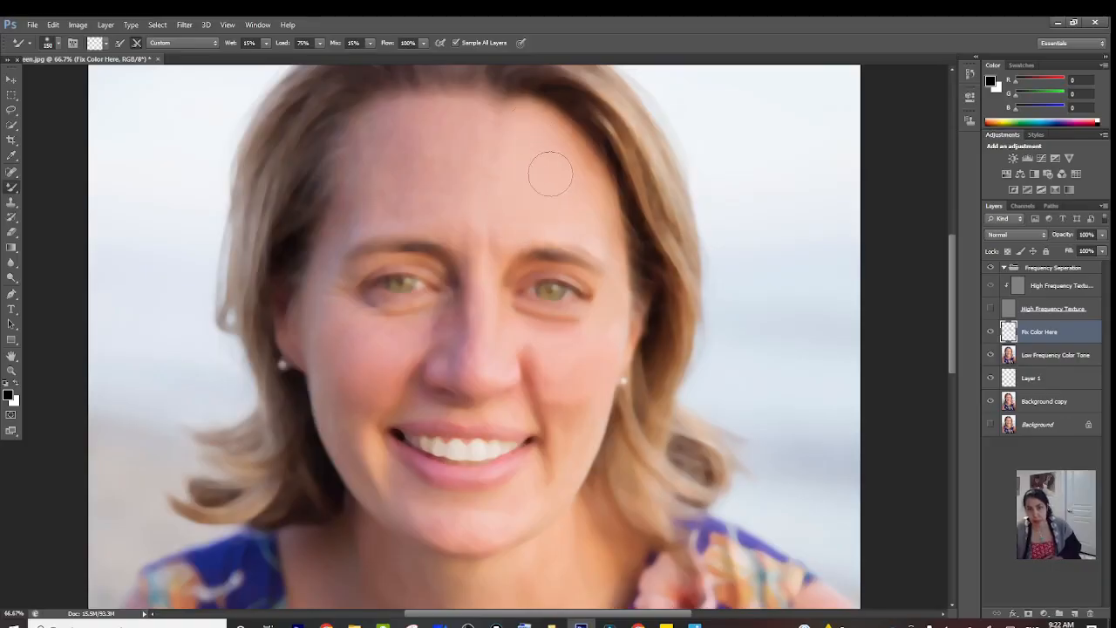
pyautogui.moveTo(587, 210); pyautogui.dragTo(598, 227)
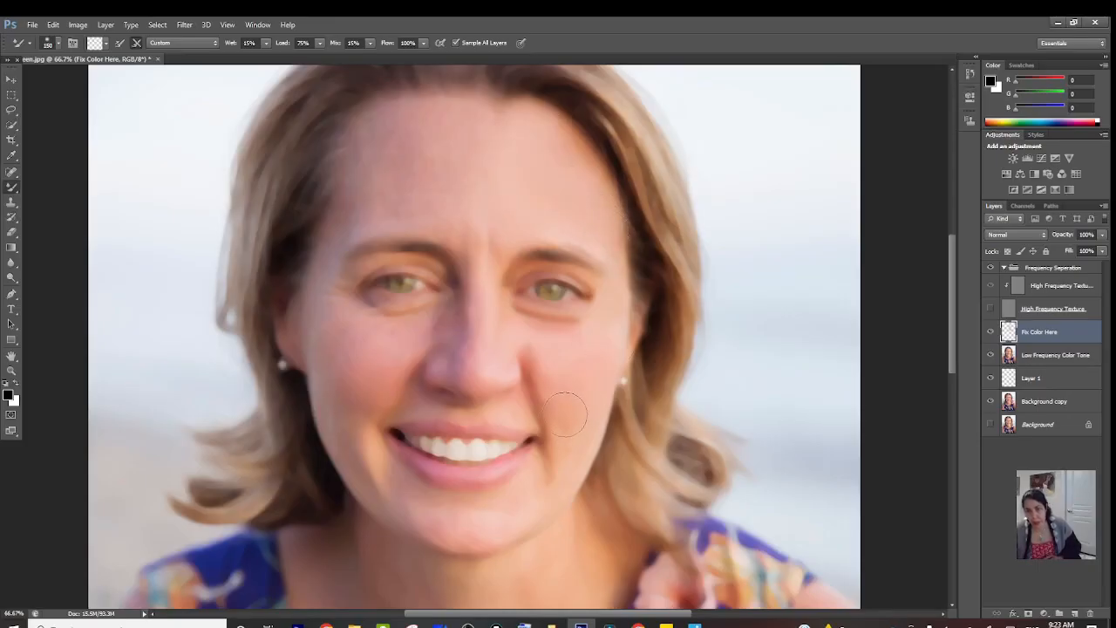
pyautogui.moveTo(566, 415)
pyautogui.mouseDown()
pyautogui.moveTo(582, 408)
pyautogui.moveTo(563, 389)
pyautogui.moveTo(591, 379)
pyautogui.moveTo(575, 400)
pyautogui.moveTo(579, 416)
pyautogui.mouseUp()
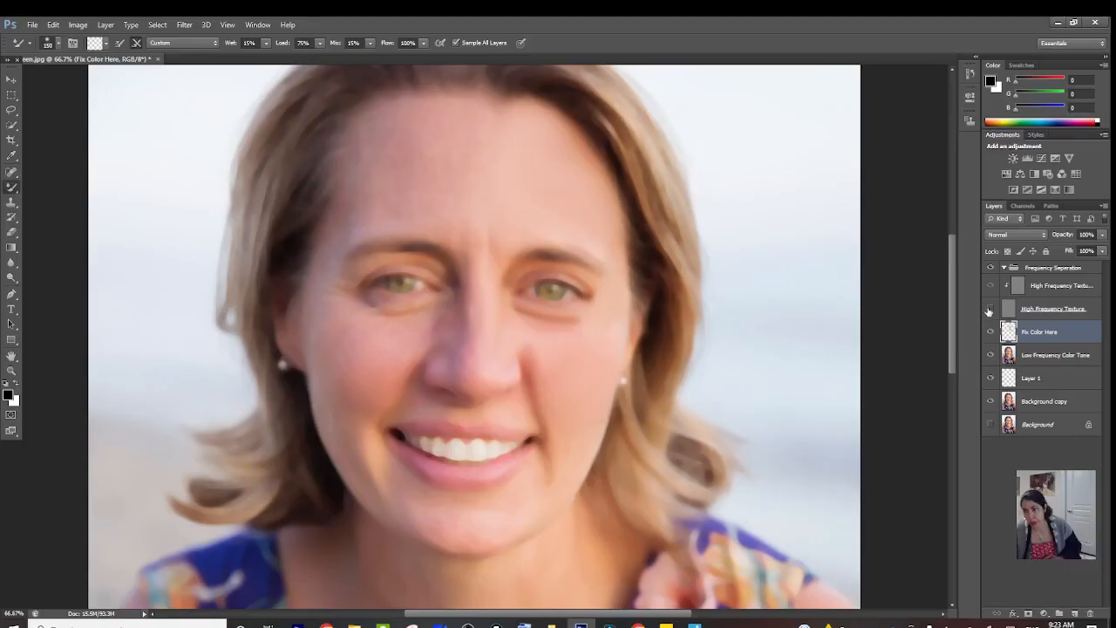
# - Show High Frequency Texture and toggle Fix Color Here to compare the whole face with and without the color blending
pyautogui.click(990, 310)
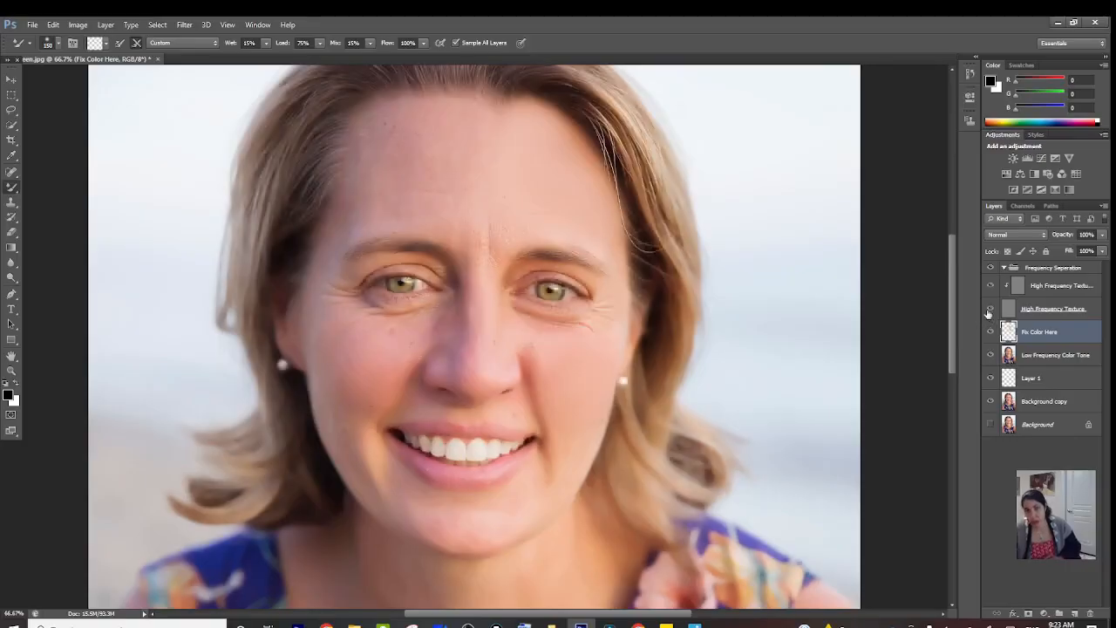
pyautogui.click(992, 334)
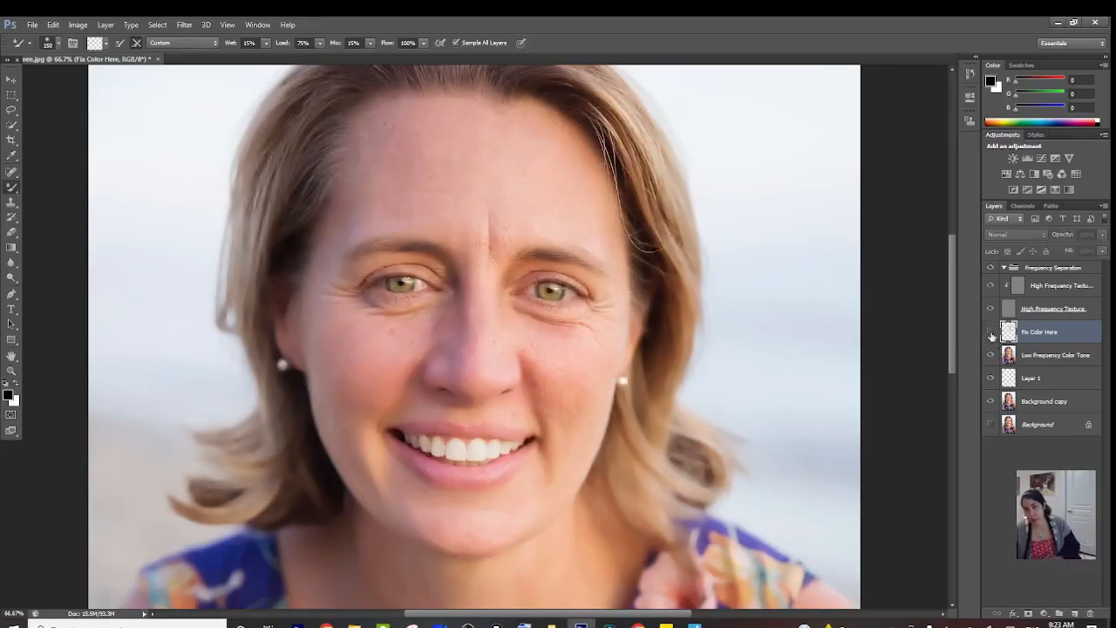
pyautogui.click(990, 333)
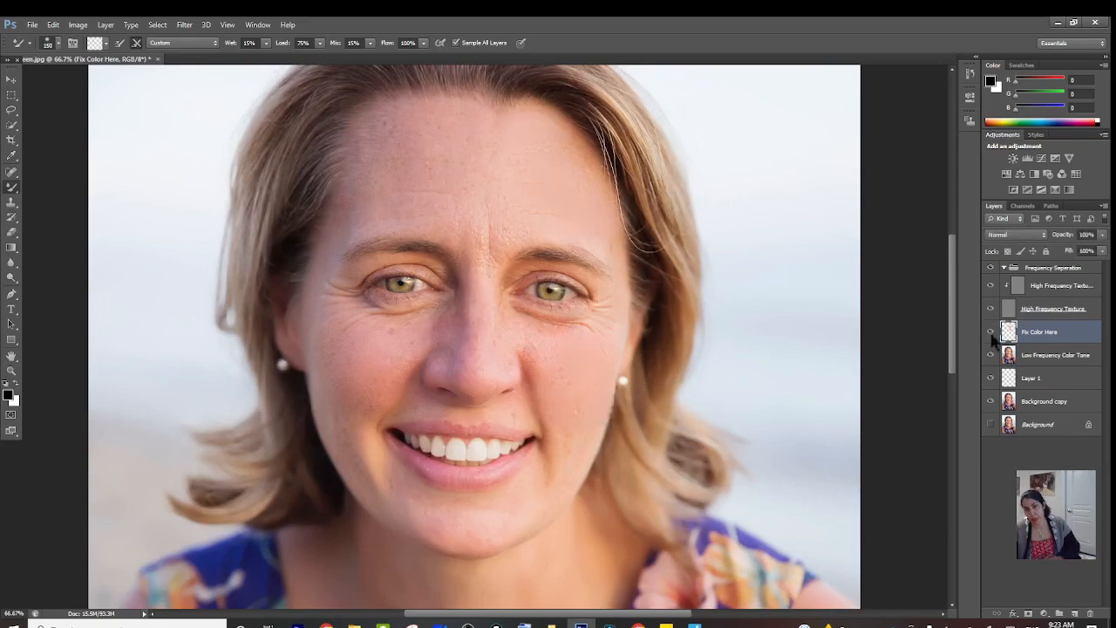
pyautogui.click(992, 334)
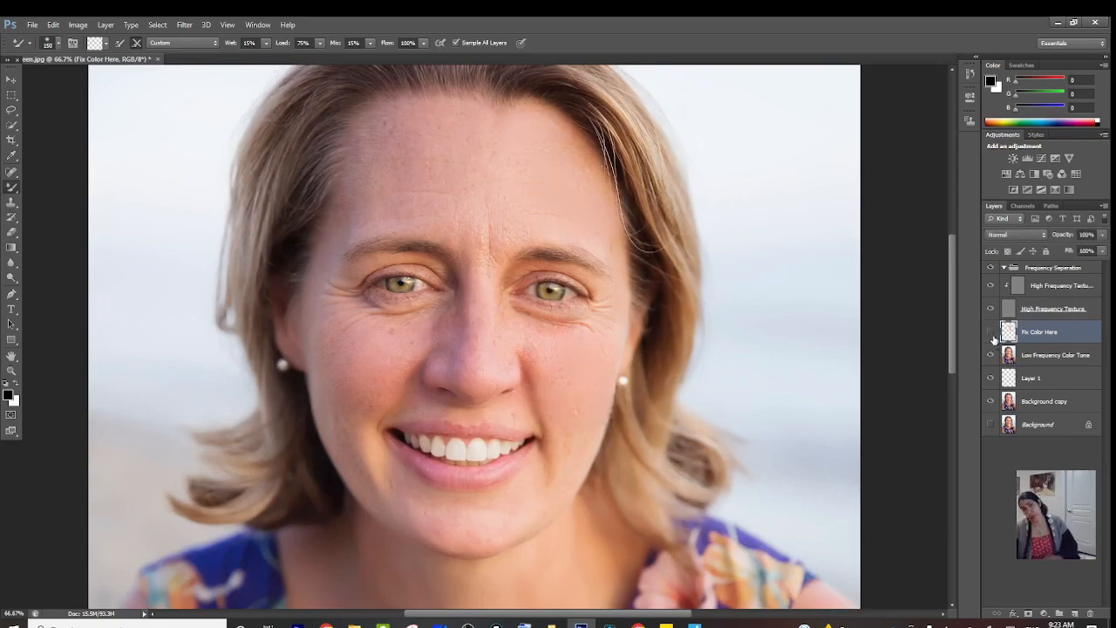
pyautogui.click(992, 335)
pyautogui.click(991, 334)
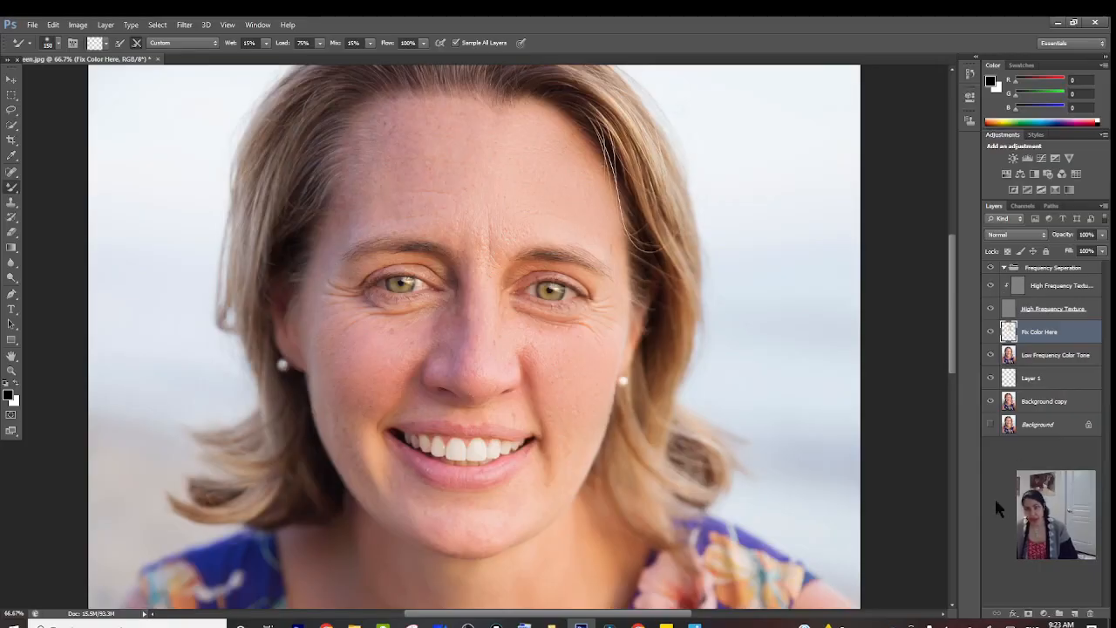
# - Hide High Frequency Texture again and blend the forehead tones further with the Mixer Brush on Fix Color Here
pyautogui.click(33, 27)
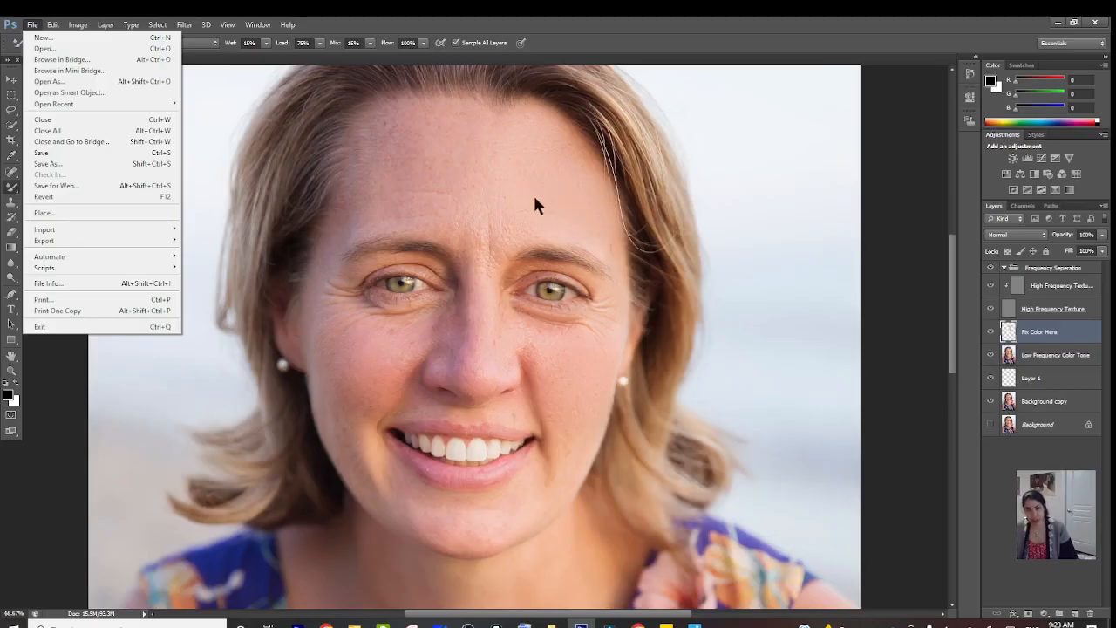
pyautogui.click(992, 309)
pyautogui.click(990, 308)
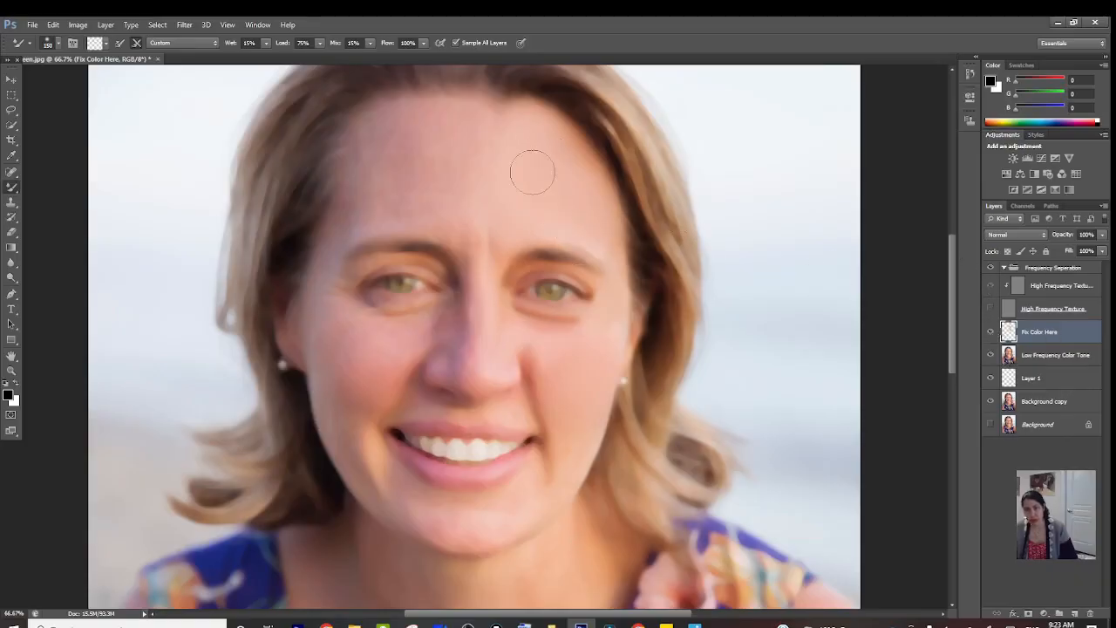
pyautogui.moveTo(533, 172)
pyautogui.mouseDown()
pyautogui.moveTo(500, 141)
pyautogui.moveTo(514, 137)
pyautogui.moveTo(520, 170)
pyautogui.moveTo(550, 187)
pyautogui.moveTo(541, 211)
pyautogui.moveTo(605, 218)
pyautogui.moveTo(577, 224)
pyautogui.moveTo(535, 182)
pyautogui.moveTo(493, 179)
pyautogui.moveTo(506, 178)
pyautogui.moveTo(504, 155)
pyautogui.moveTo(522, 144)
pyautogui.moveTo(487, 153)
pyautogui.moveTo(518, 159)
pyautogui.moveTo(534, 142)
pyautogui.moveTo(560, 145)
pyautogui.moveTo(576, 162)
pyautogui.moveTo(578, 197)
pyautogui.moveTo(556, 138)
pyautogui.moveTo(529, 127)
pyautogui.moveTo(585, 200)
pyautogui.moveTo(504, 197)
pyautogui.moveTo(584, 217)
pyautogui.mouseUp()
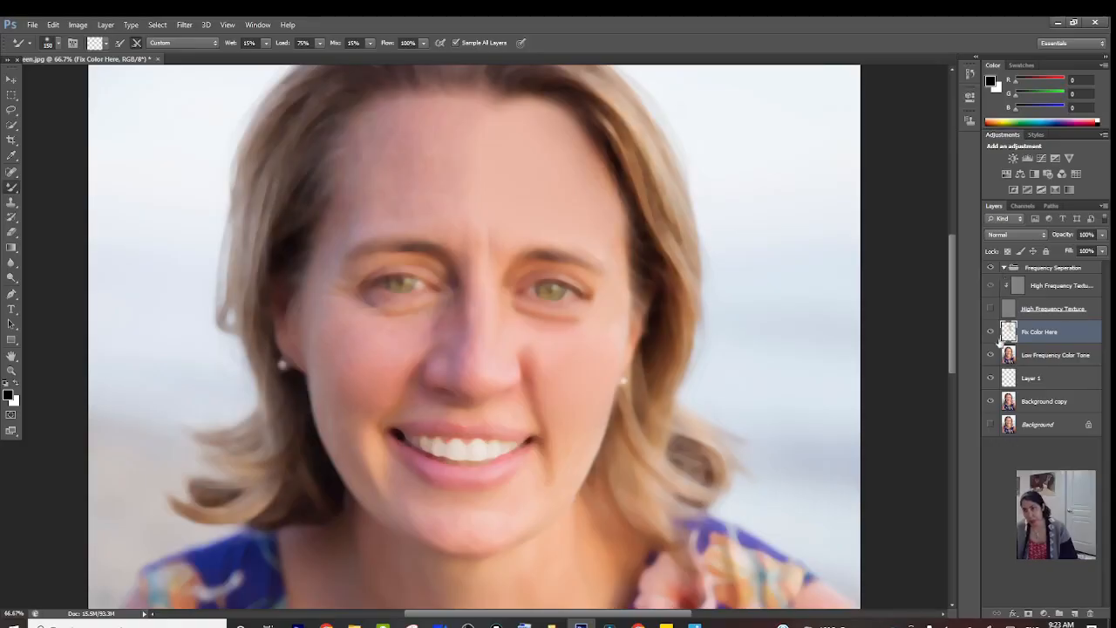
# - Show High Frequency Texture and examine the forehead at 200% zoom with Fix Color Here switched off and on
pyautogui.click(991, 309)
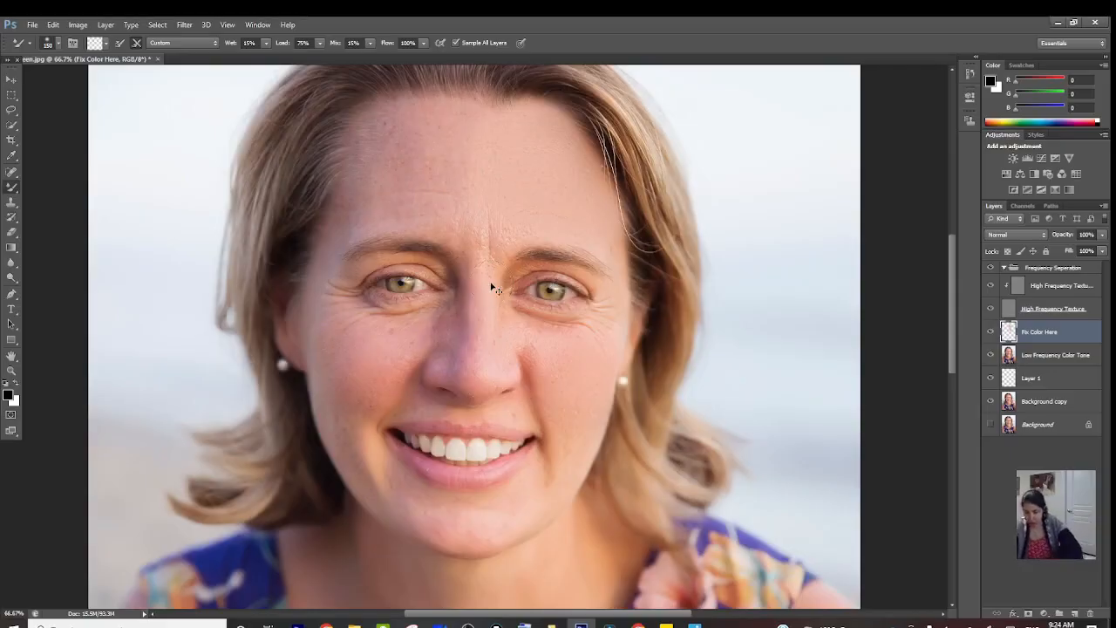
pyautogui.hotkey('ctrl', '+')
pyautogui.hotkey('ctrl', '+')
pyautogui.scroll(4, 488, 218)
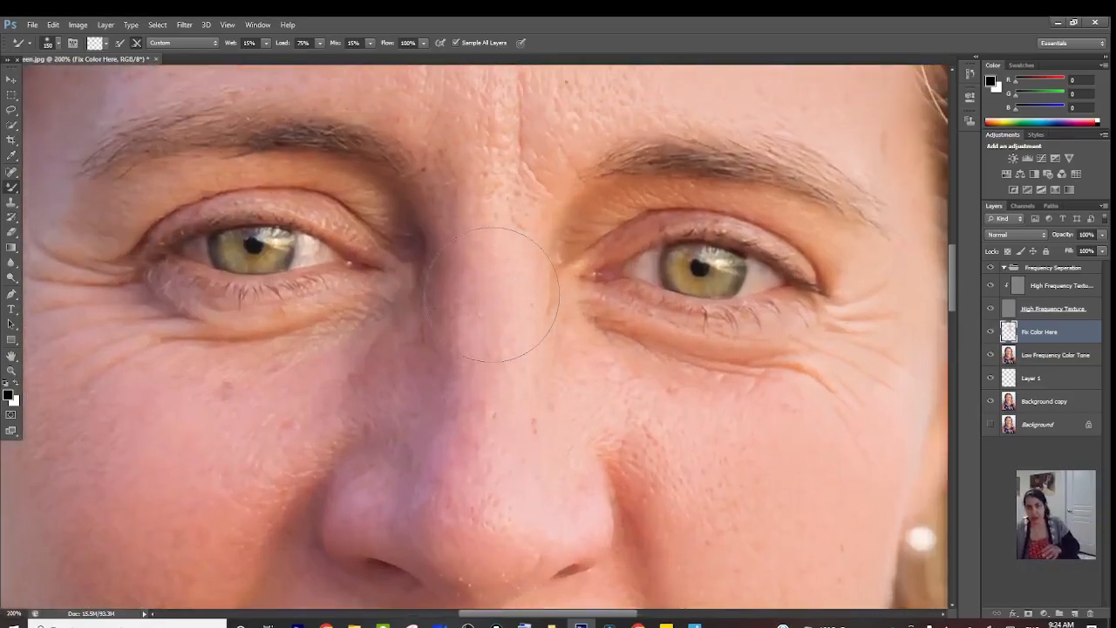
pyautogui.scroll(5, 463, 118)
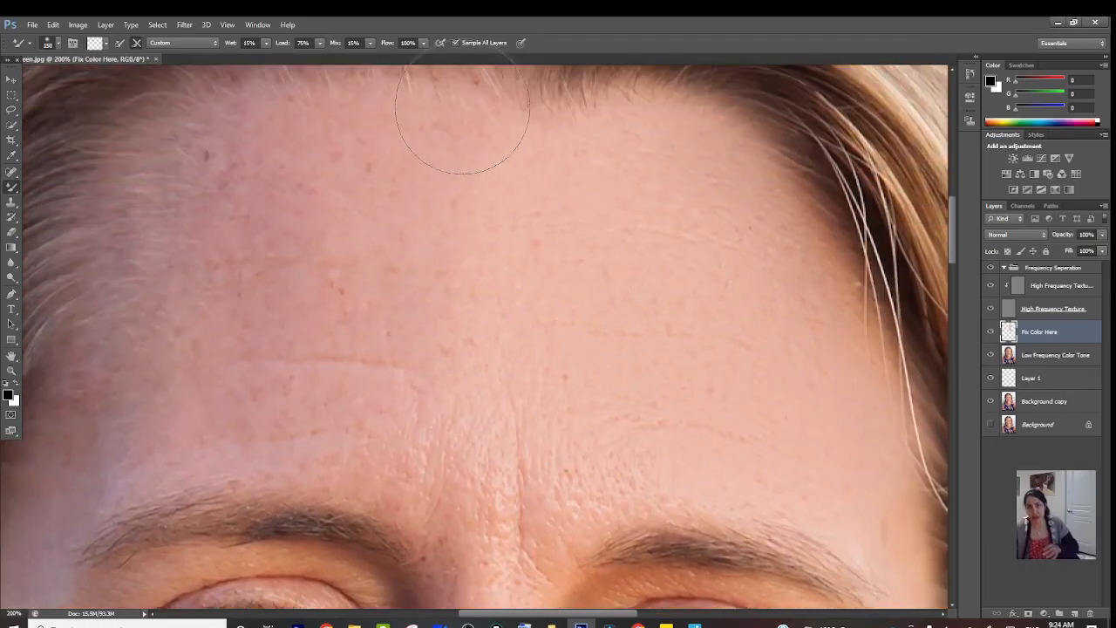
pyautogui.click(991, 332)
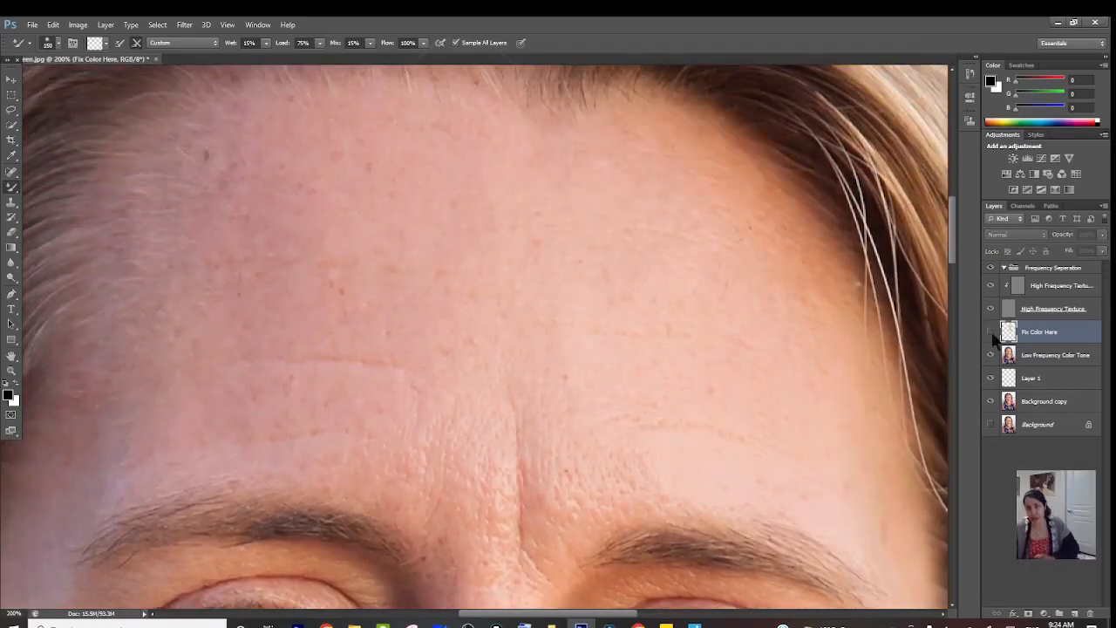
pyautogui.click(992, 333)
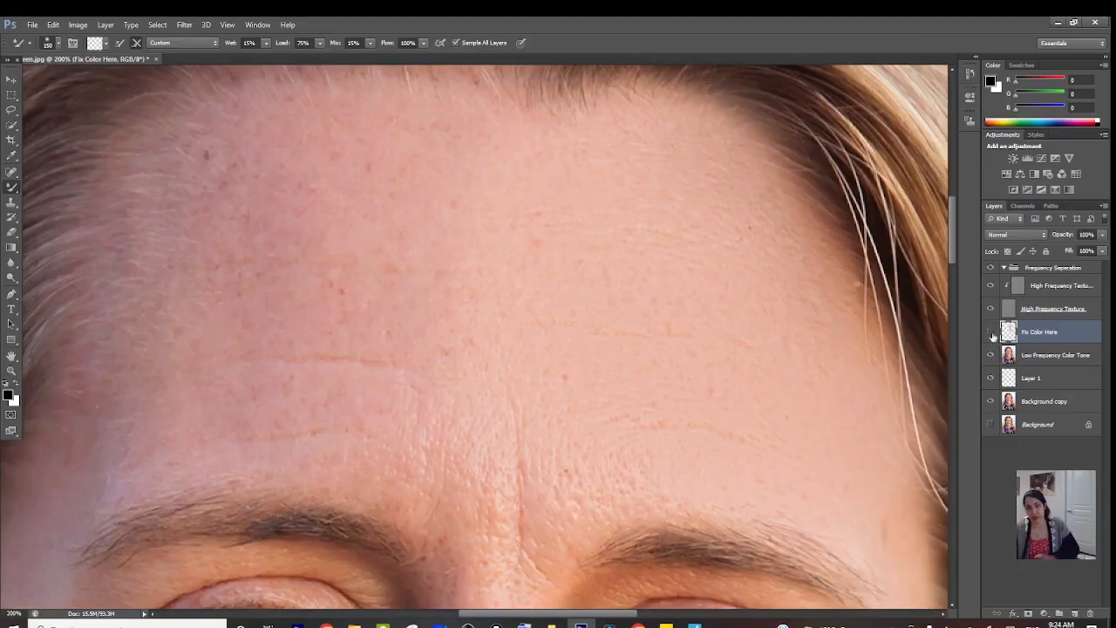
pyautogui.click(992, 333)
pyautogui.click(992, 333)
pyautogui.scroll(-8, 868, 288)
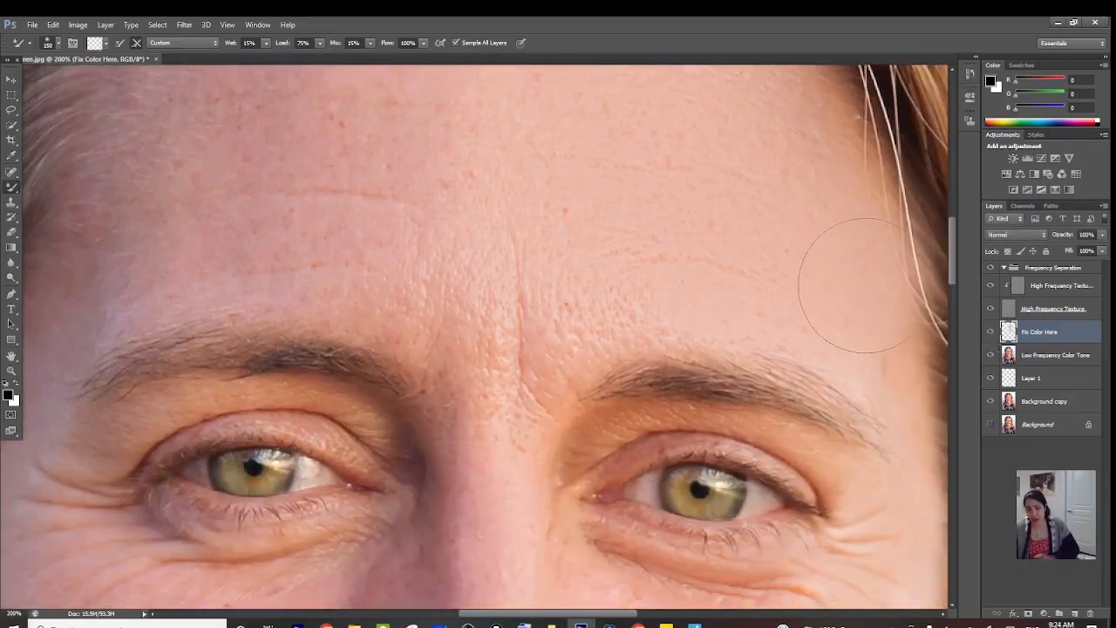
# - With High Frequency Texture temporarily hidden, blend the tones around the nostril and smile crease on the image's right side using the Mixer Brush
pyautogui.scroll(-9, 864, 286)
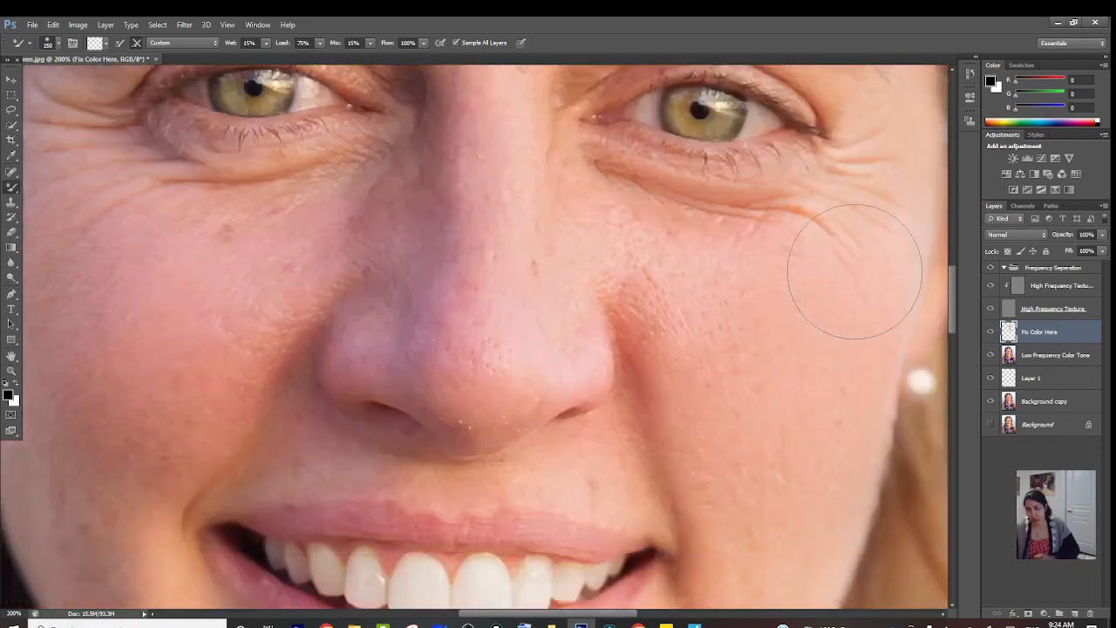
pyautogui.click(991, 310)
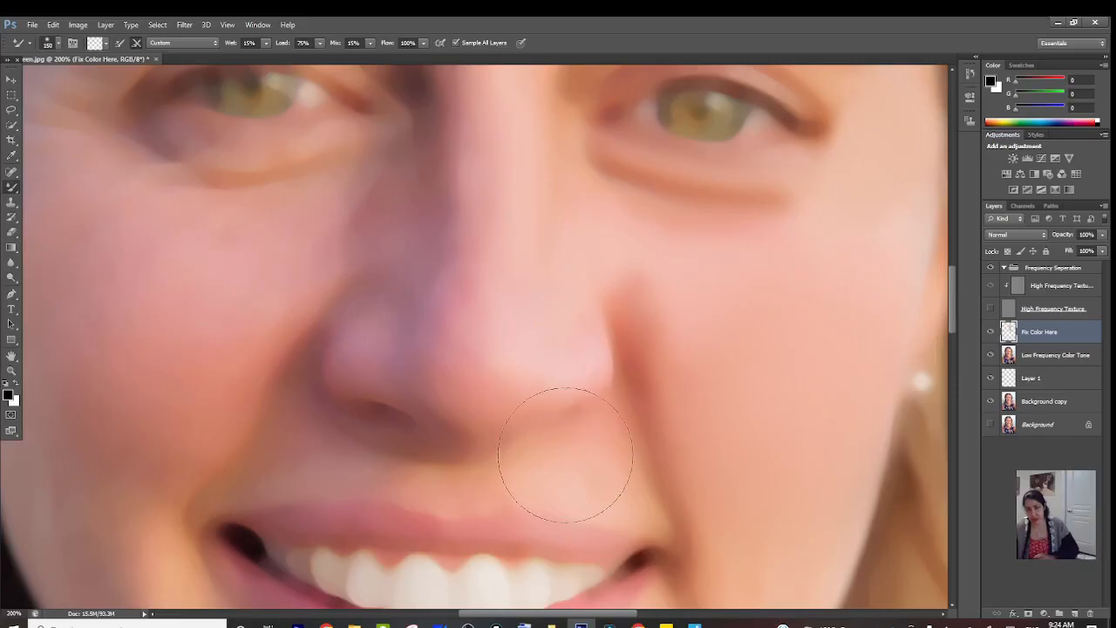
pyautogui.moveTo(552, 411)
pyautogui.mouseDown()
pyautogui.moveTo(584, 409)
pyautogui.moveTo(560, 402)
pyautogui.mouseUp()
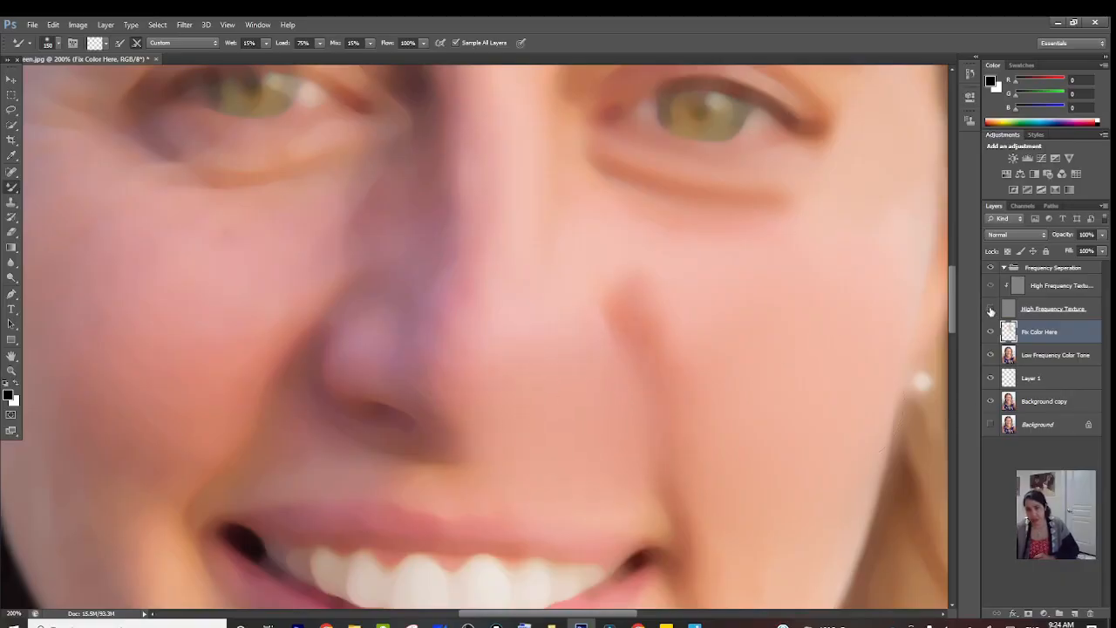
pyautogui.click(991, 310)
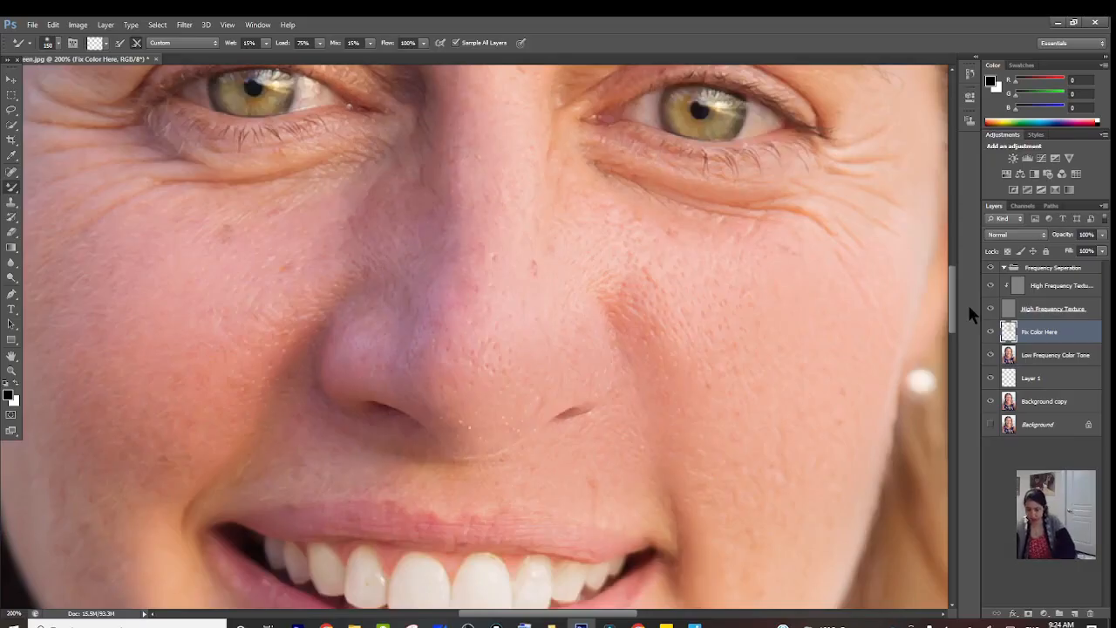
# - View the whole face at 66.7% zoom and toggle Fix Color Here off and on to compare the blending
pyautogui.hotkey('ctrl', '-')
pyautogui.hotkey('ctrl', '-')
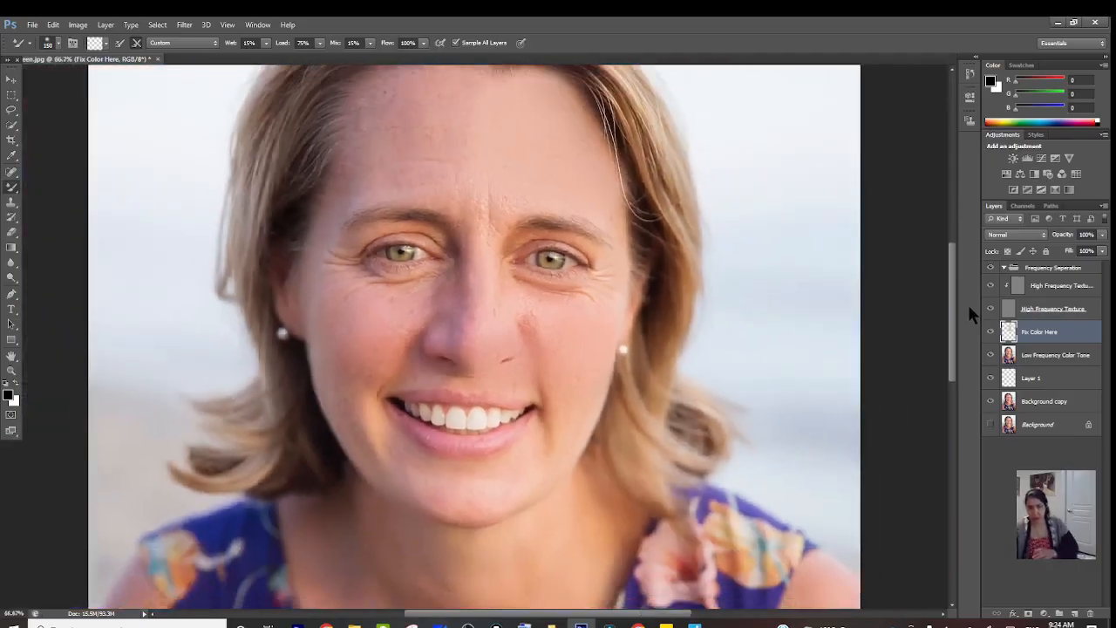
pyautogui.click(992, 332)
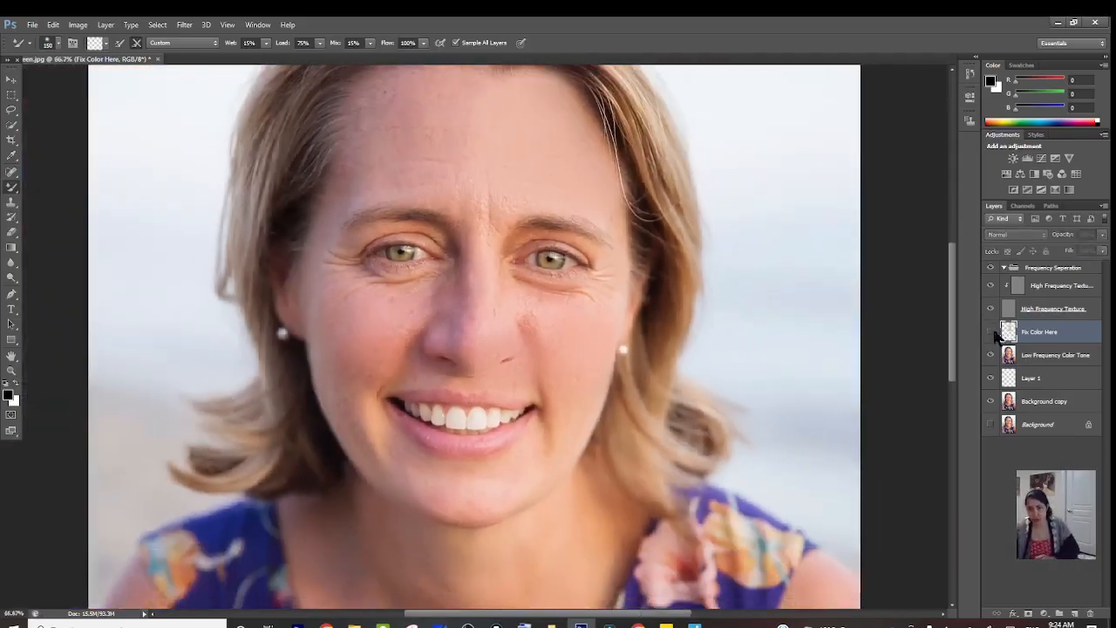
pyautogui.click(992, 332)
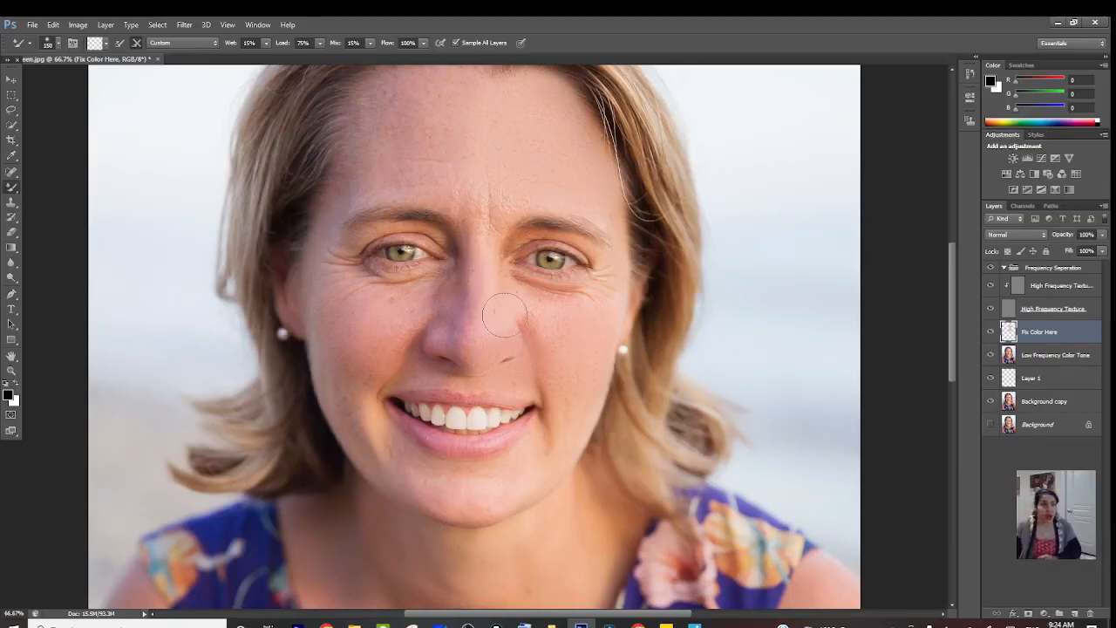
pyautogui.click(33, 25)
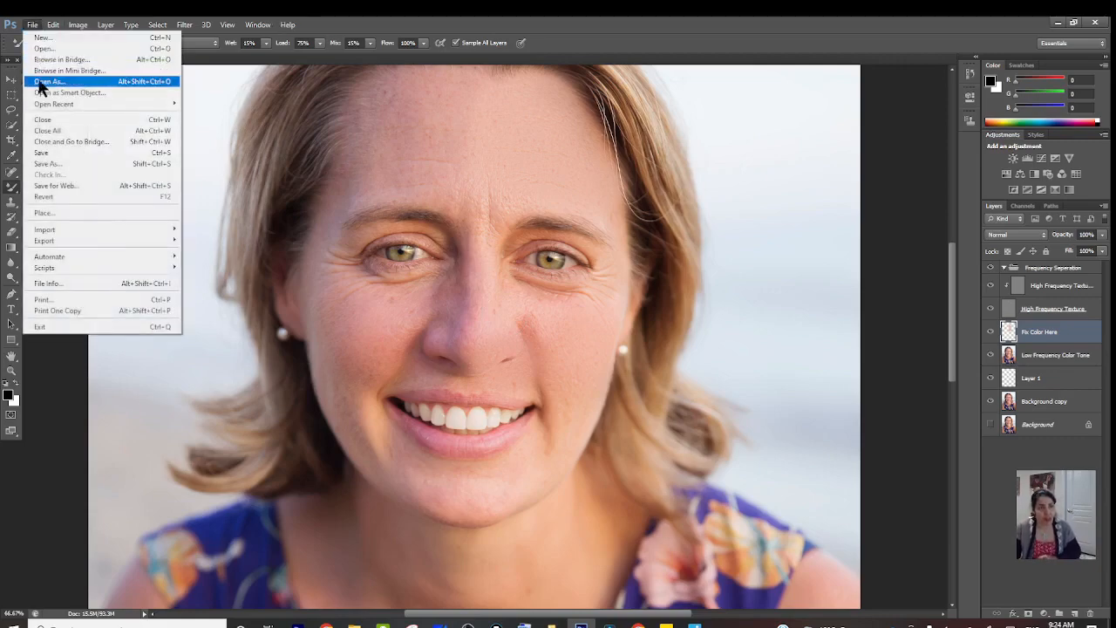
pyautogui.click(49, 165)
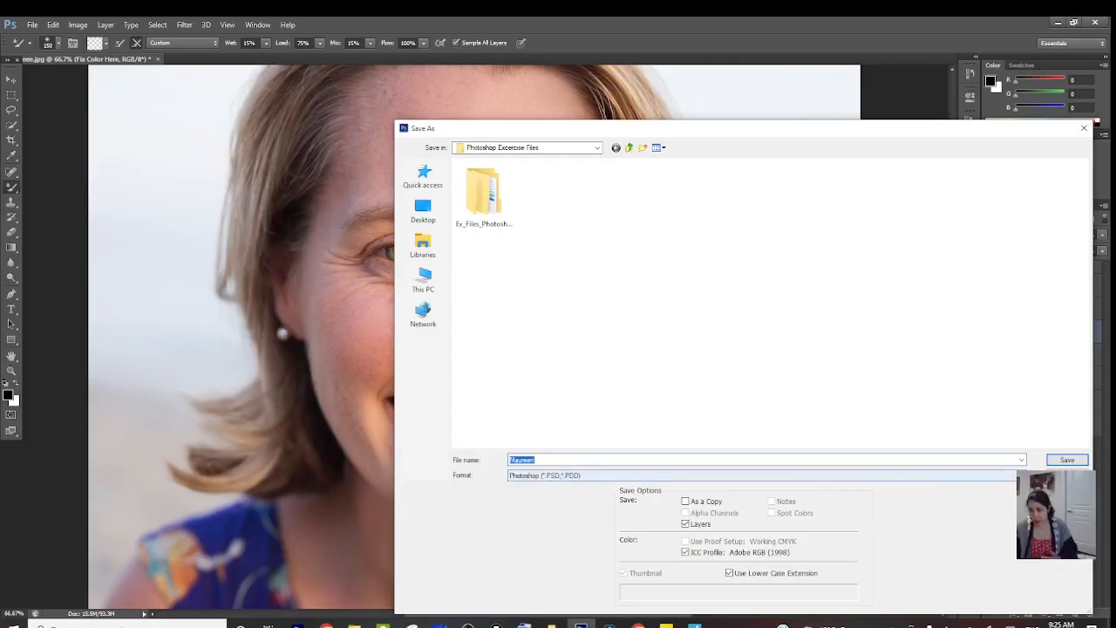
pyautogui.click(969, 476)
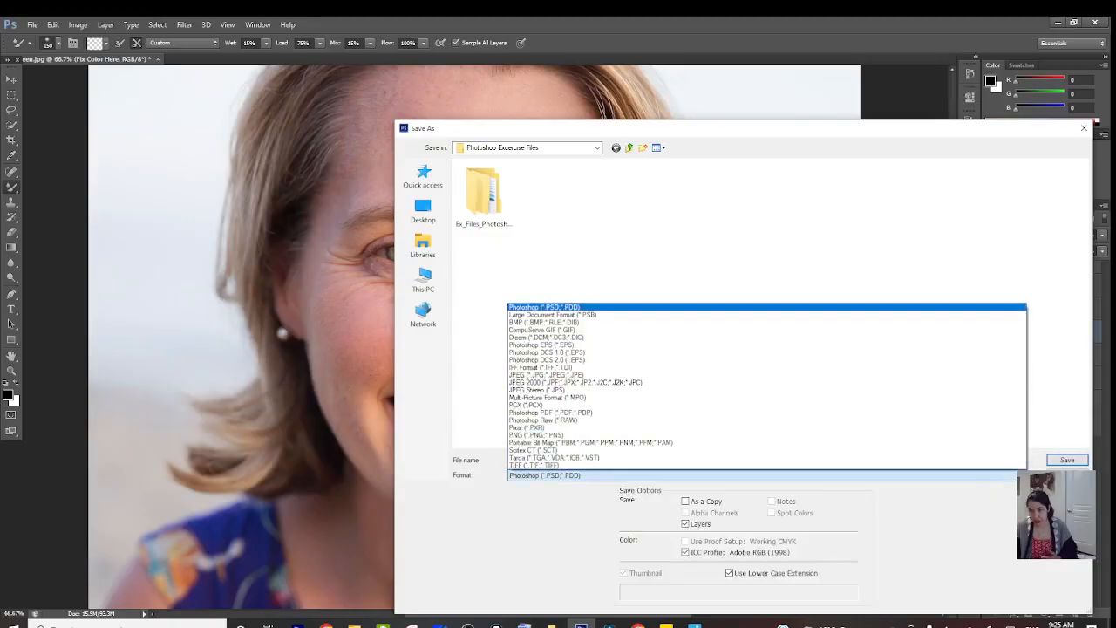
pyautogui.click(680, 383)
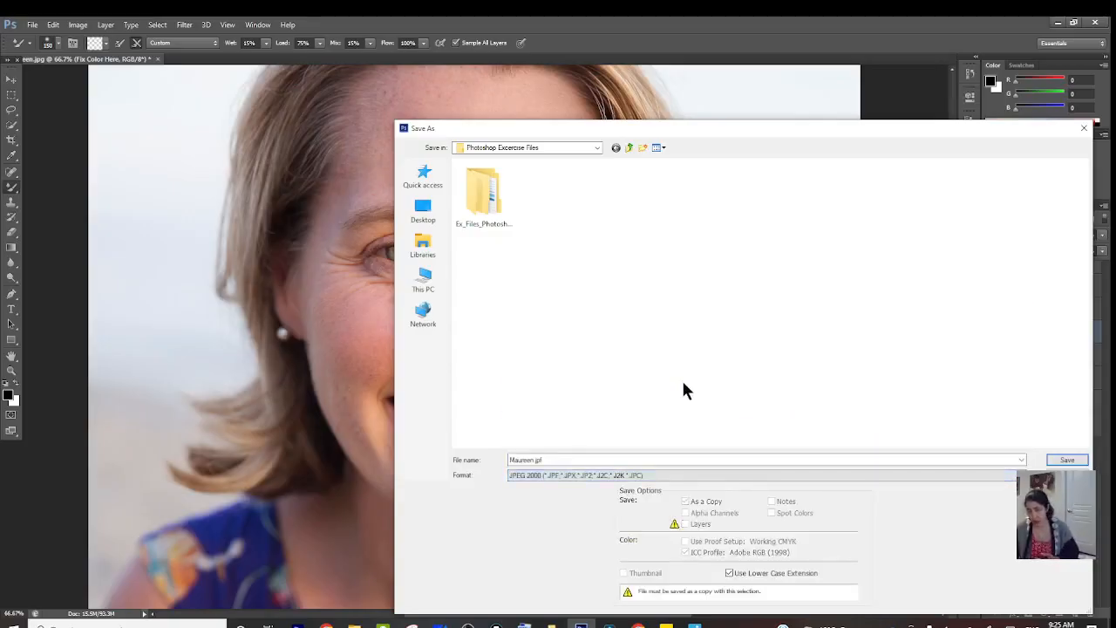
pyautogui.moveTo(991, 137); pyautogui.dragTo(780, 204)
pyautogui.click(877, 192)
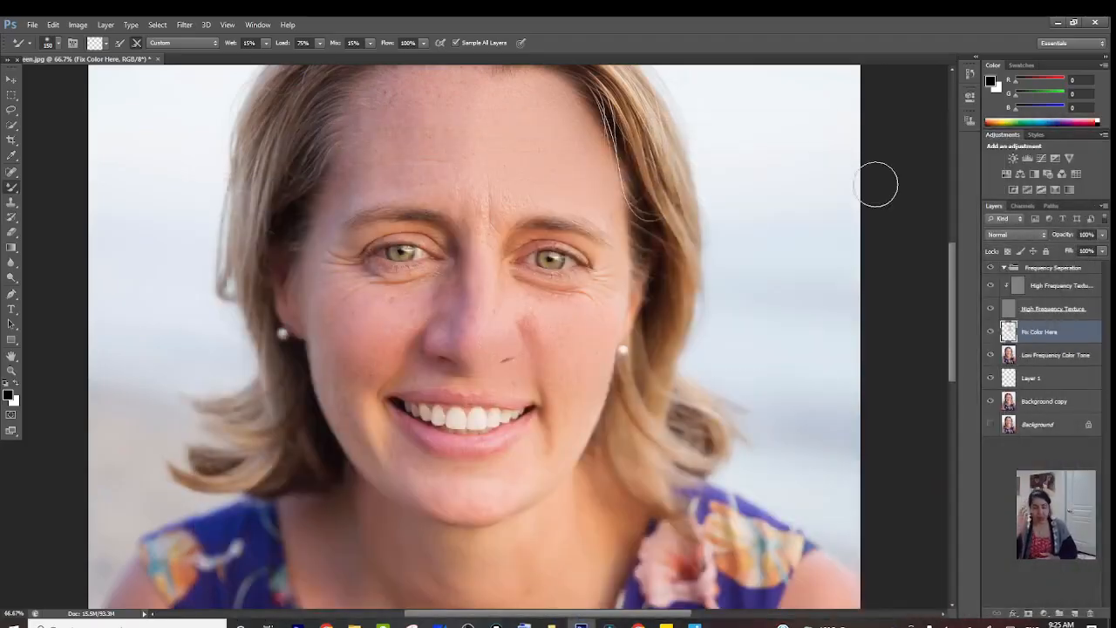
# - Hide Fix Color Here to view the portrait without the color blending
pyautogui.click(991, 331)
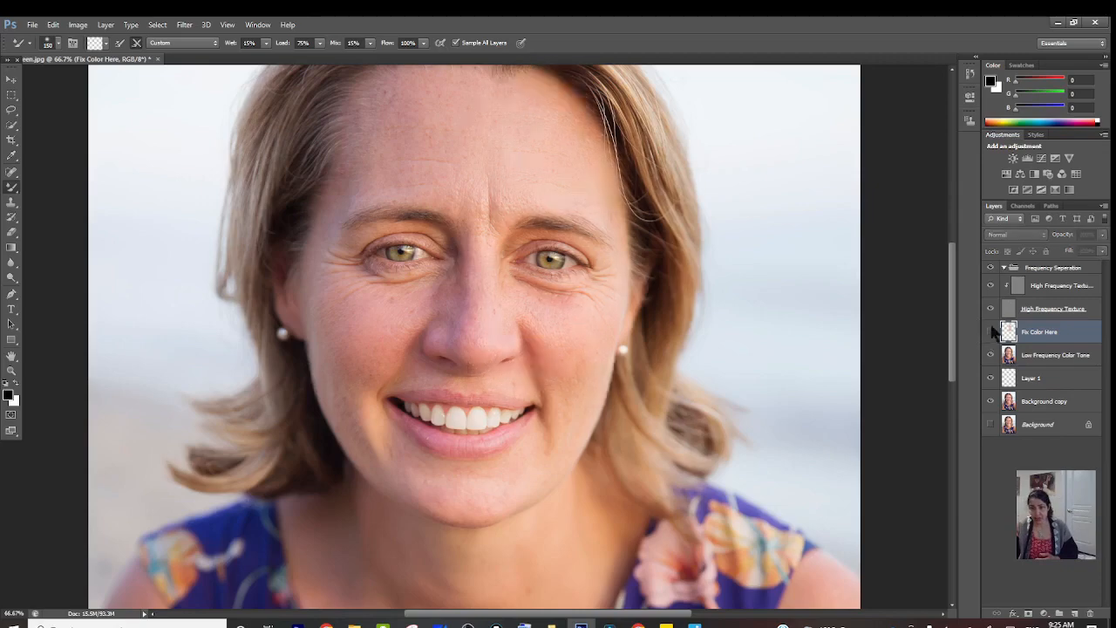